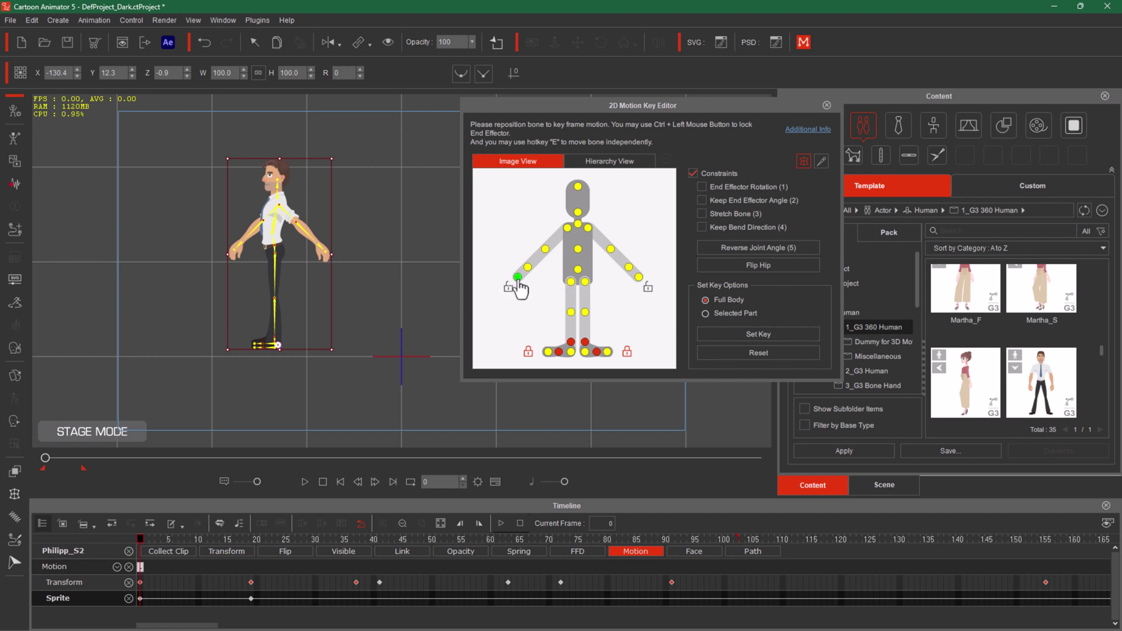
# Step: Go to frame 27 of the man's animation and open the Sprite Editor on his right hand (RHand)
pyautogui.click(517, 280)
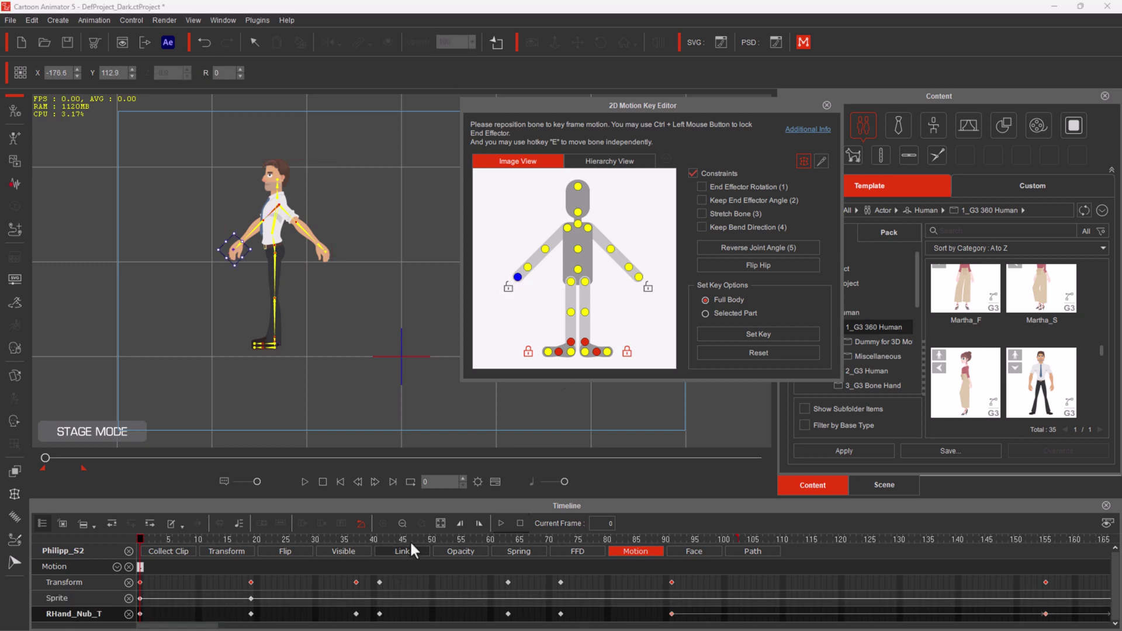
pyautogui.moveTo(480, 536); pyautogui.dragTo(293, 573)
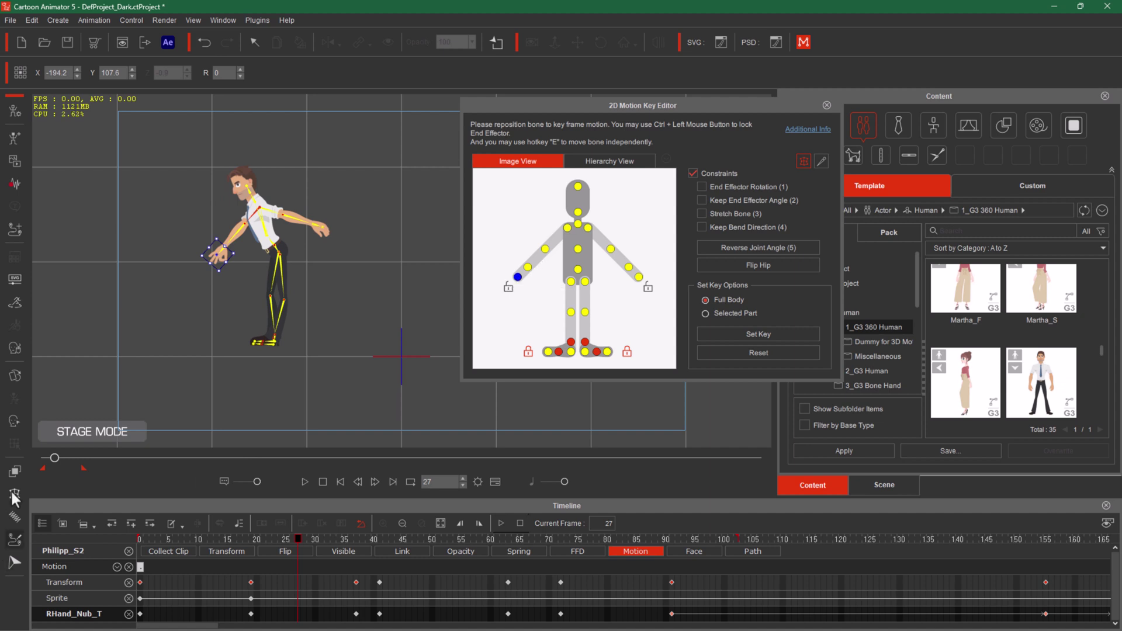
pyautogui.click(15, 376)
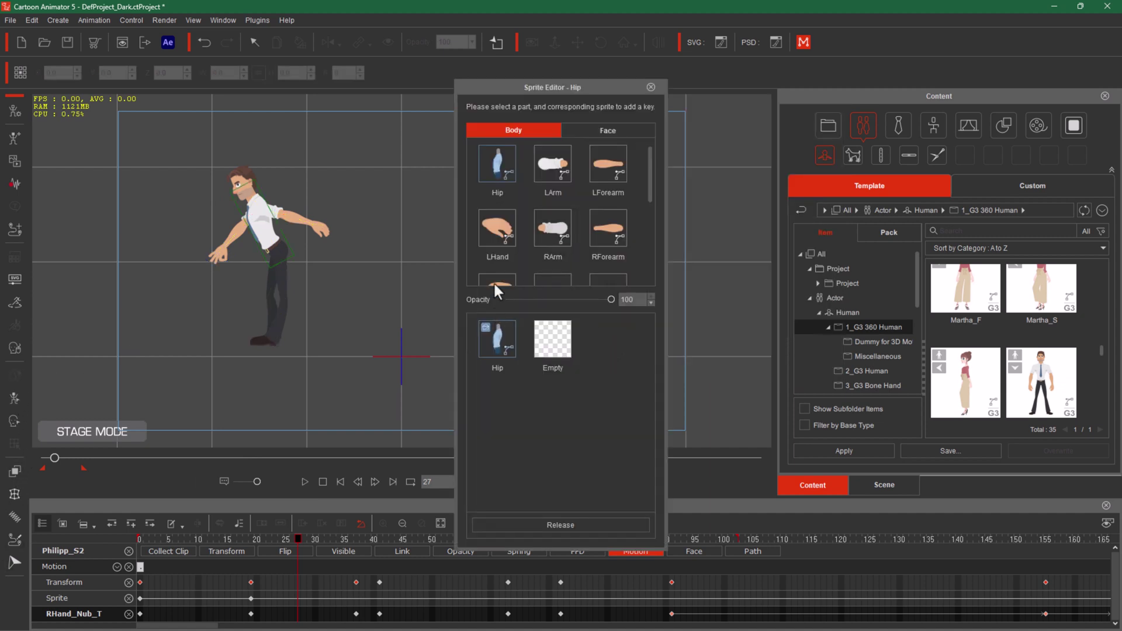
pyautogui.click(821, 167)
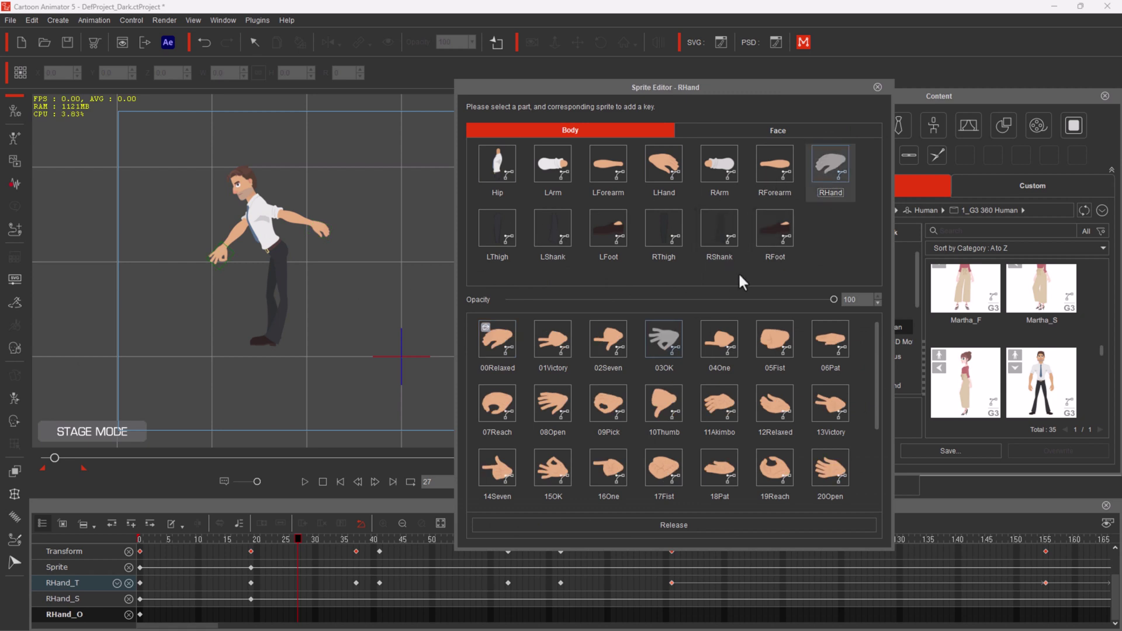
pyautogui.scroll(-3, 670, 300)
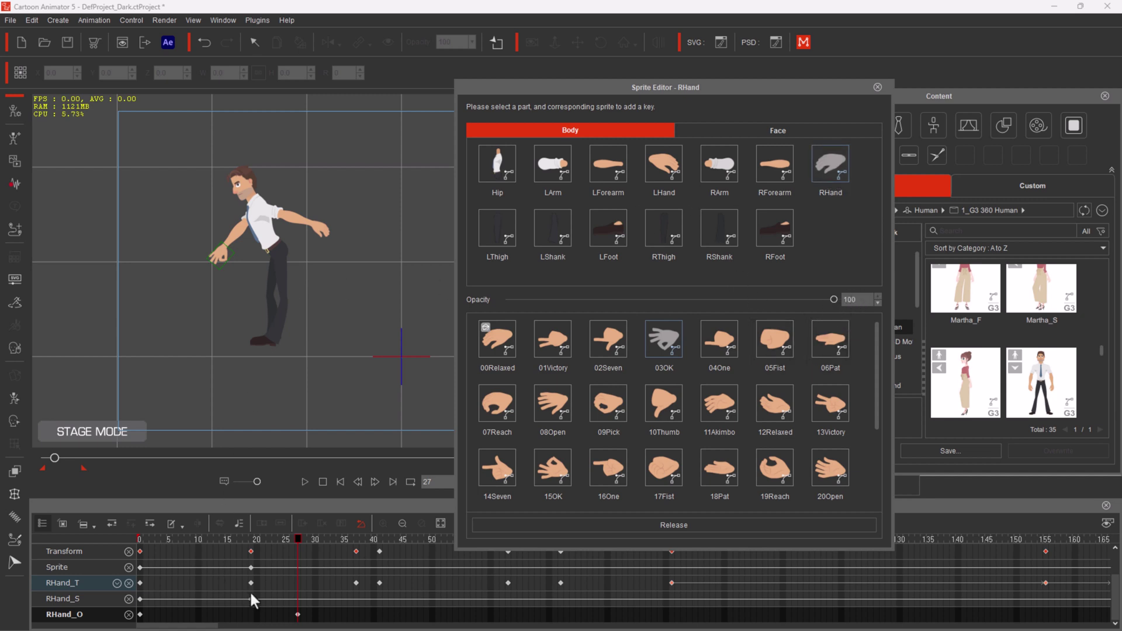
# Step: Try several right-hand sprites at frame 27, from 04One through 19Reach, finish on 14Seven and close the Sprite Editor
pyautogui.click(718, 343)
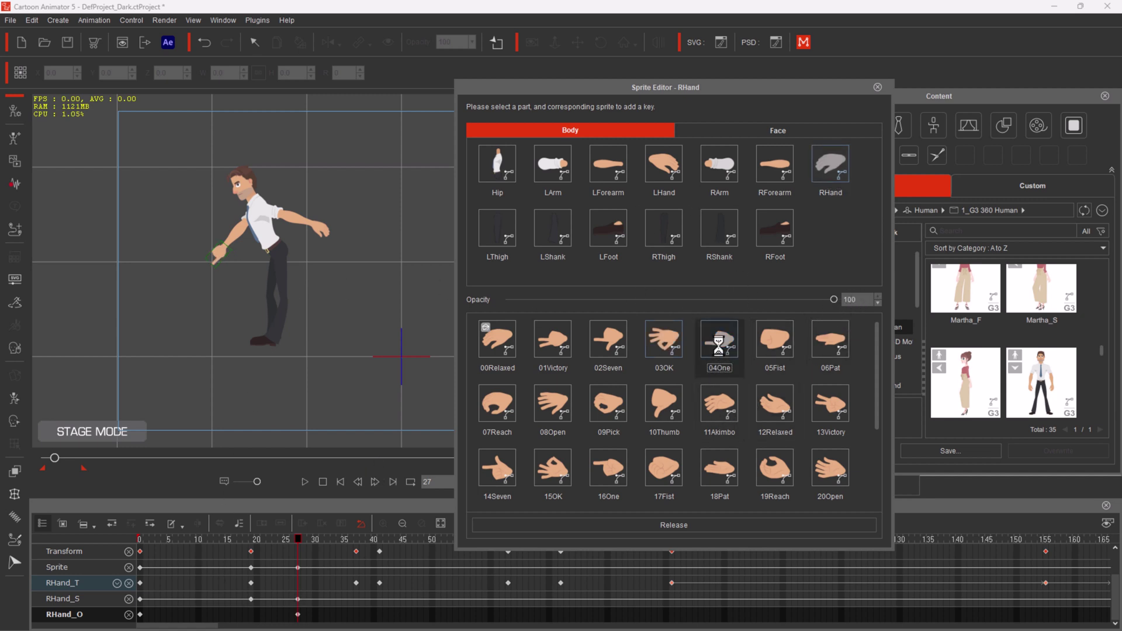
pyautogui.click(773, 342)
pyautogui.click(820, 345)
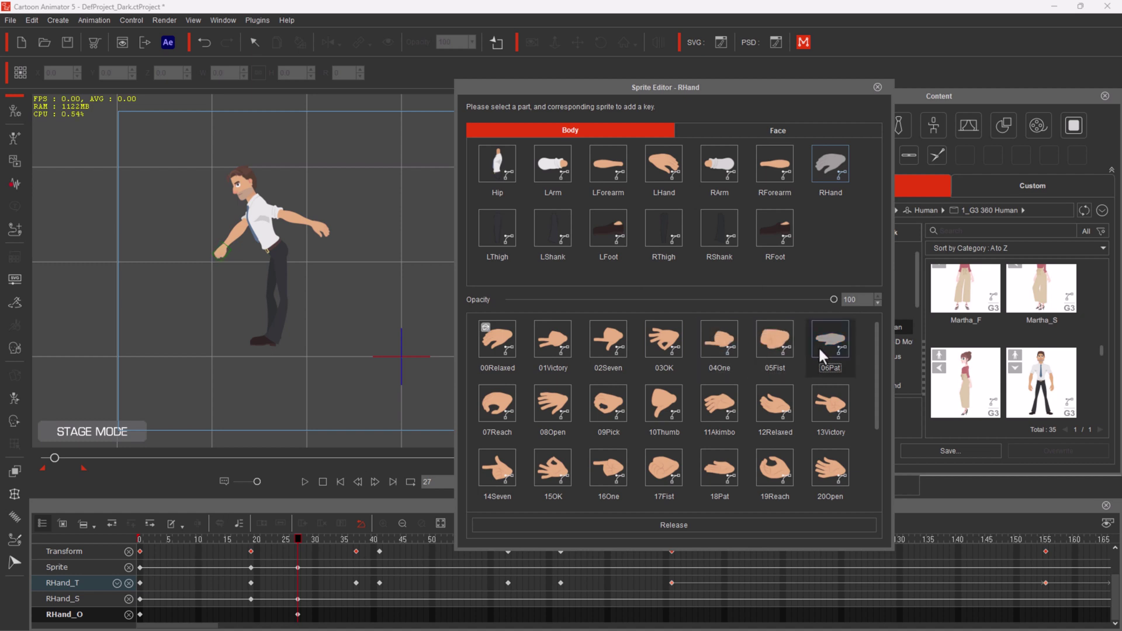
pyautogui.click(770, 468)
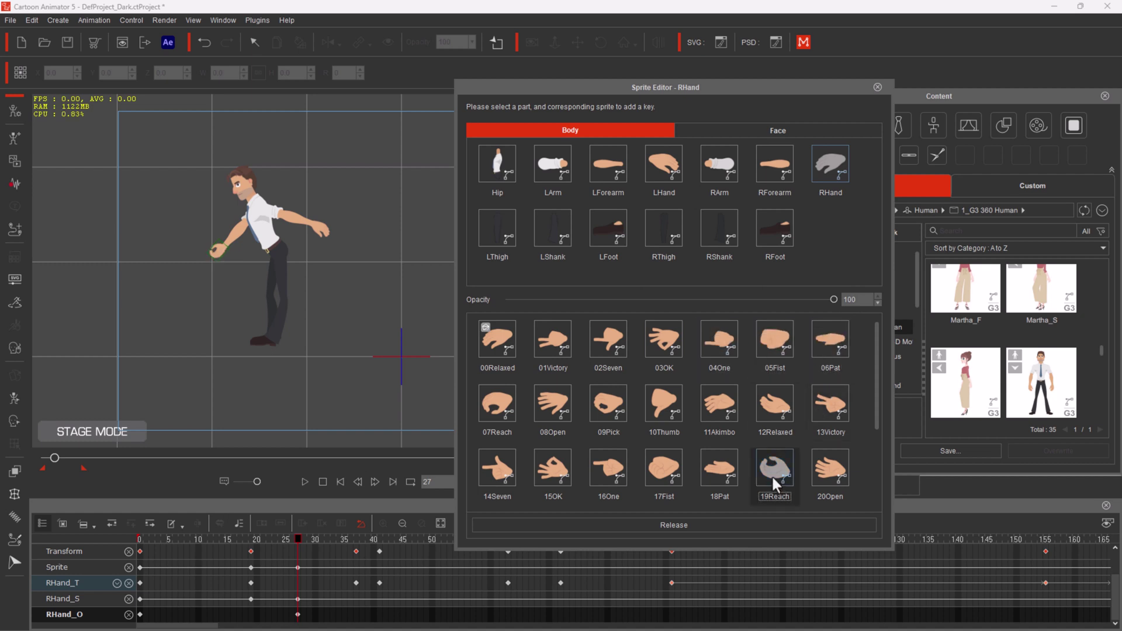
pyautogui.click(708, 474)
pyautogui.click(661, 475)
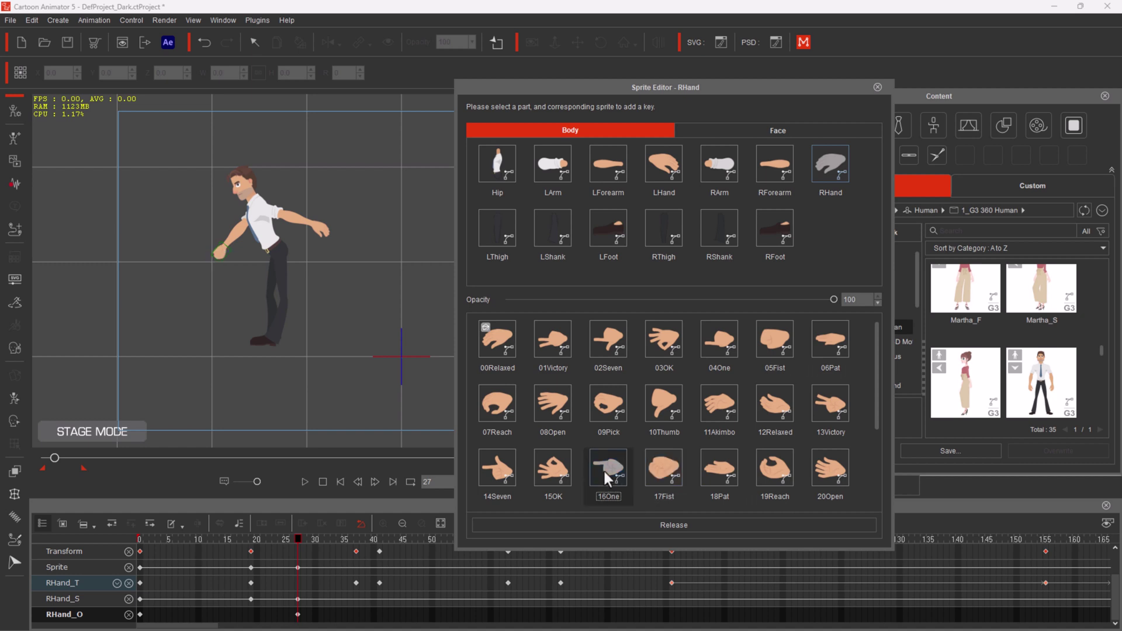
pyautogui.click(604, 470)
pyautogui.click(546, 472)
pyautogui.click(510, 470)
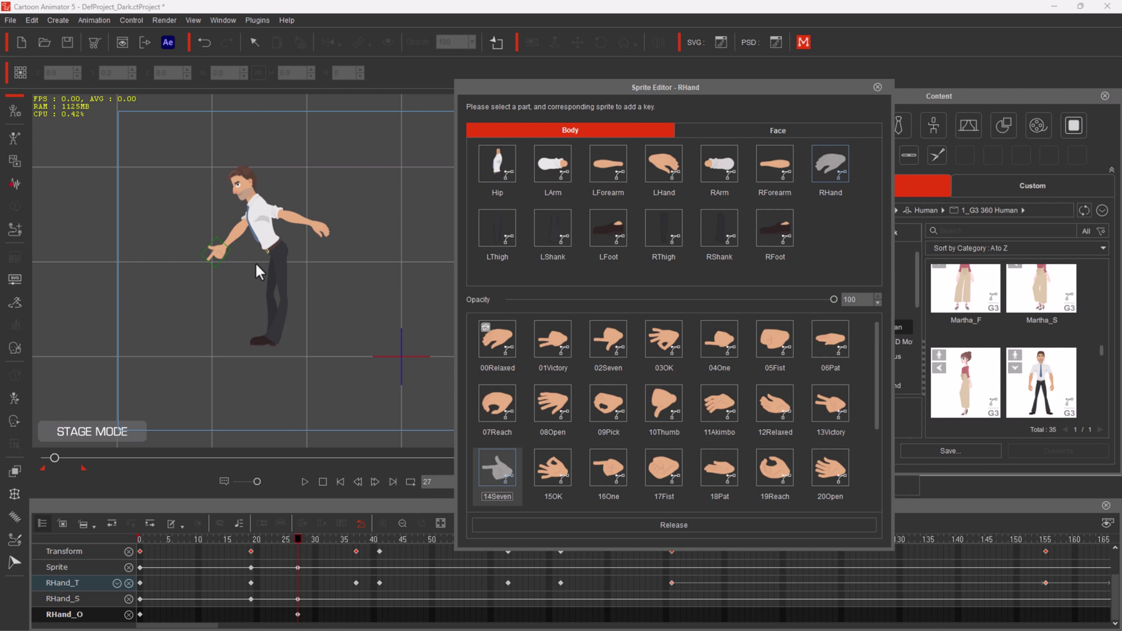
pyautogui.click(877, 87)
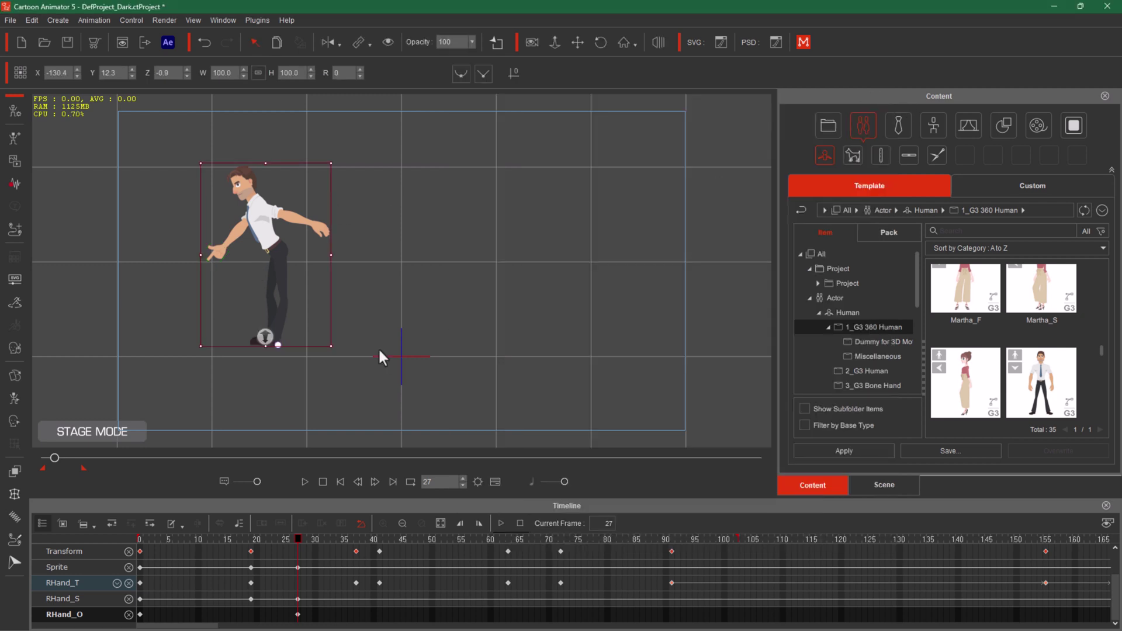
# Step: Delete the man from the stage and start a new project without saving the current one
pyautogui.click(340, 366)
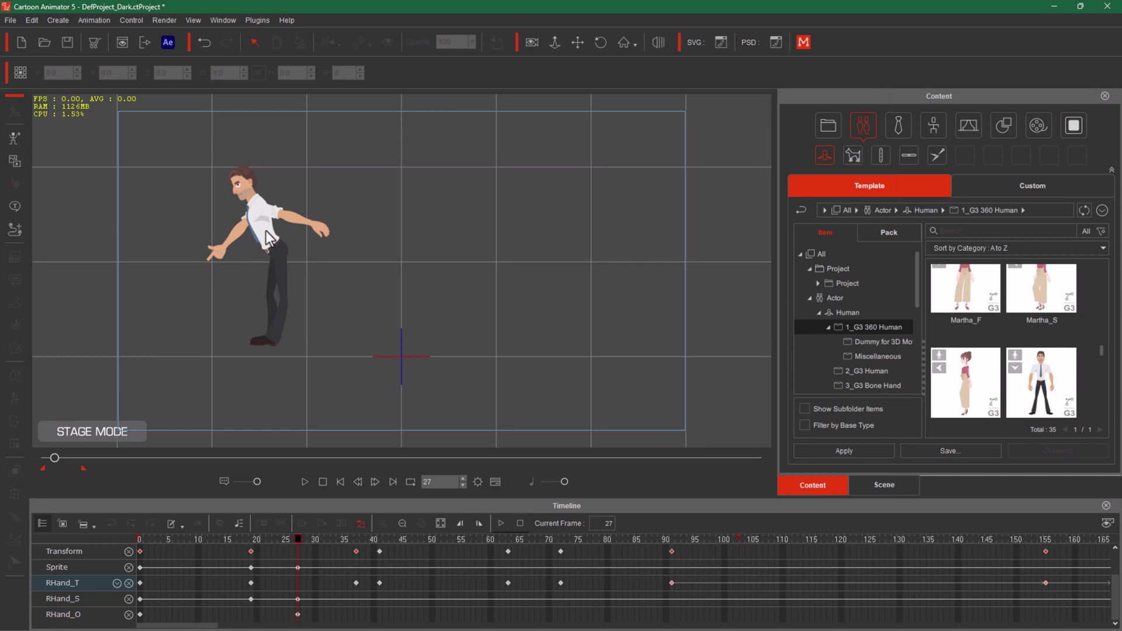
pyautogui.click(265, 239)
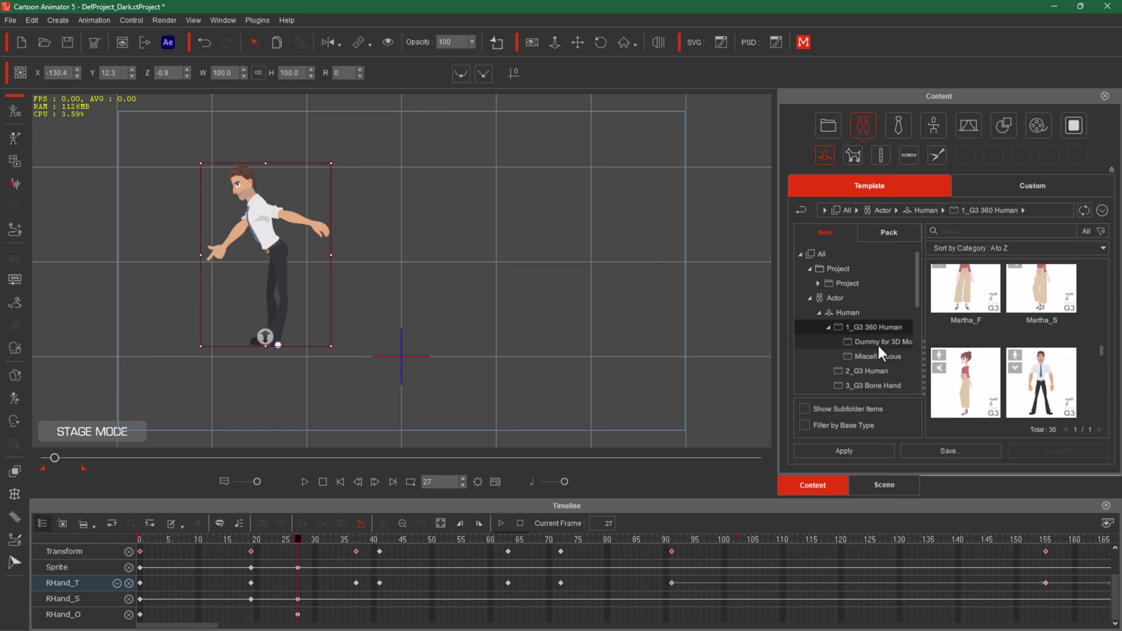
pyautogui.scroll(-1, 878, 346)
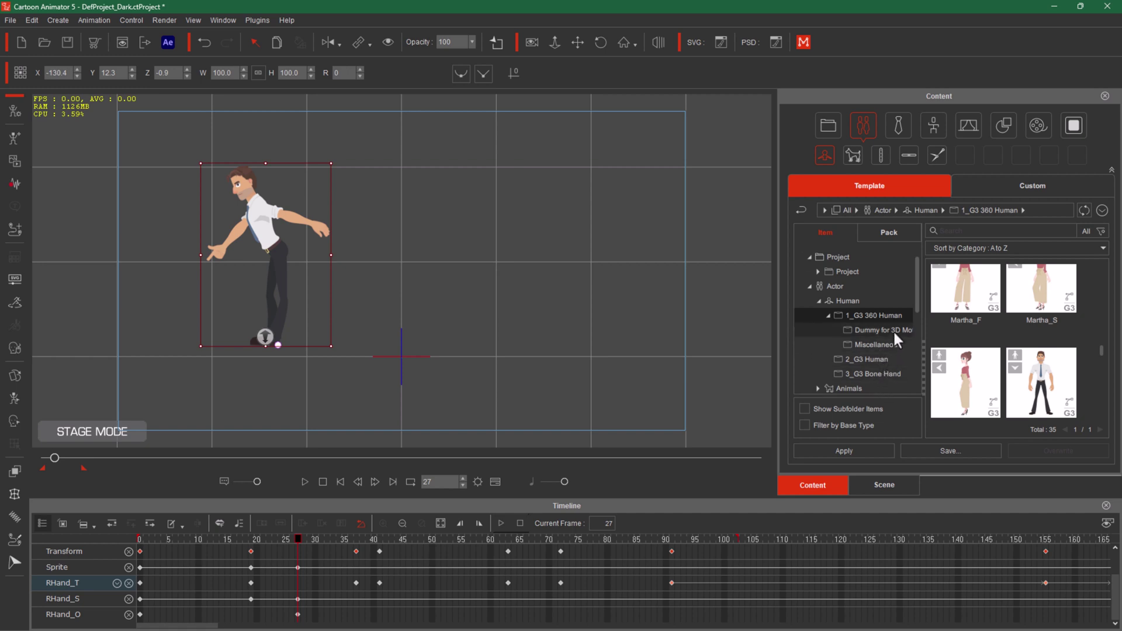
pyautogui.doubleClick(879, 314)
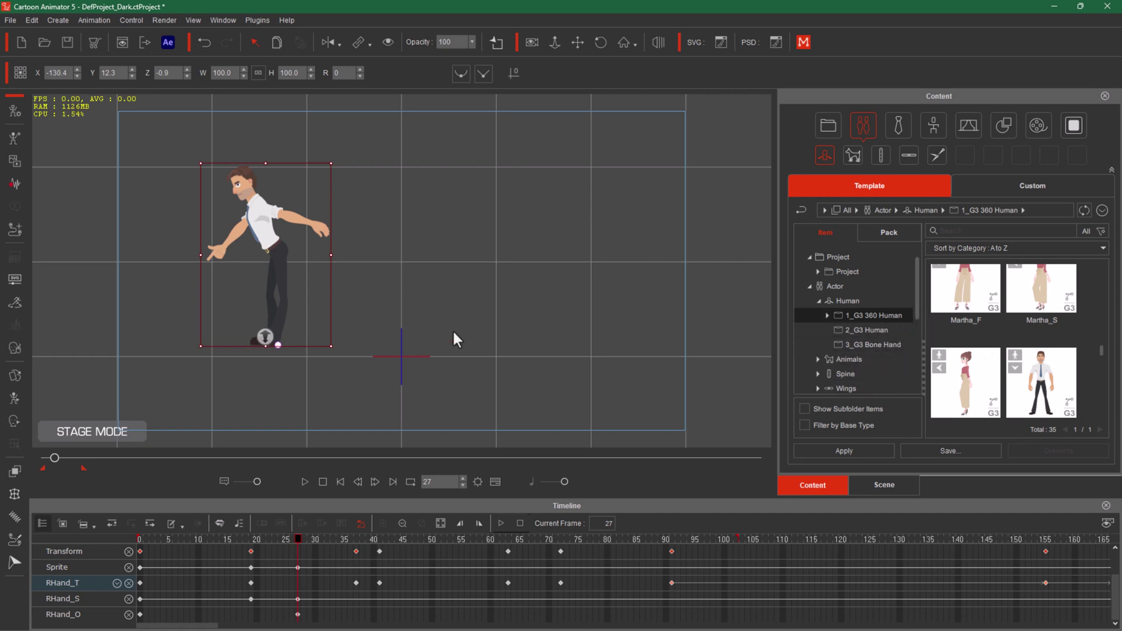
pyautogui.click(465, 320)
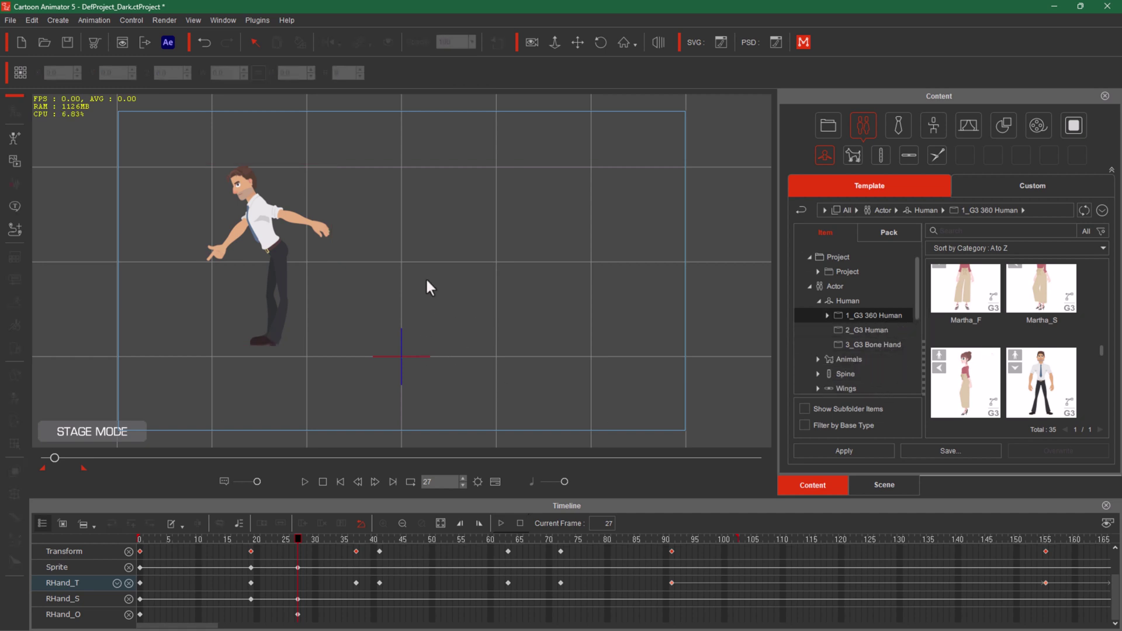
pyautogui.click(261, 239)
pyautogui.press('Delete')
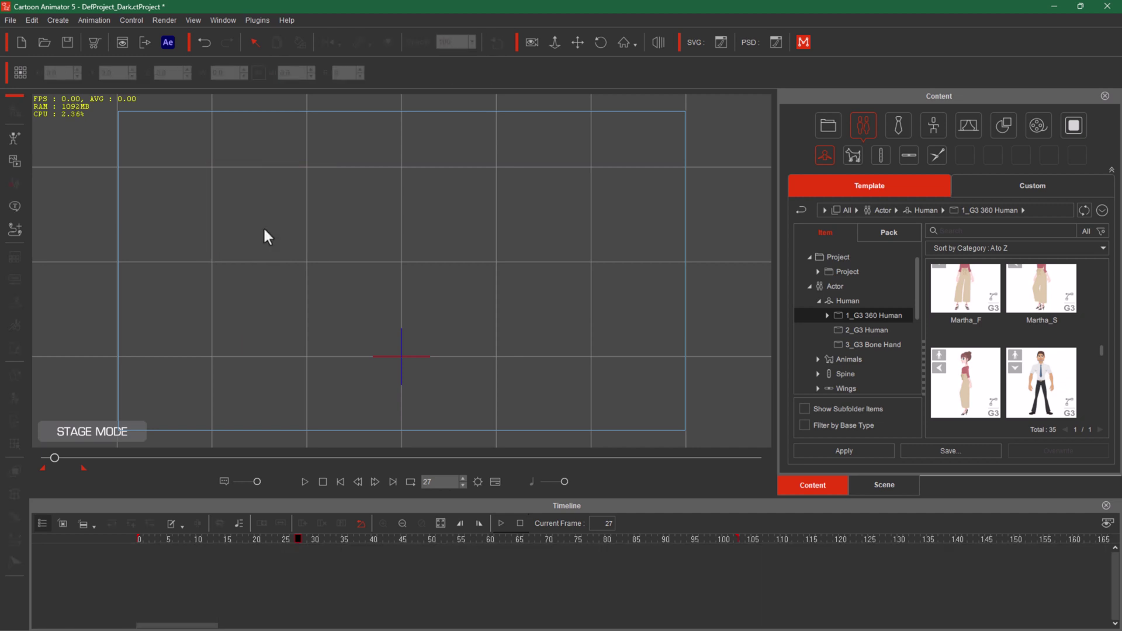
pyautogui.click(20, 42)
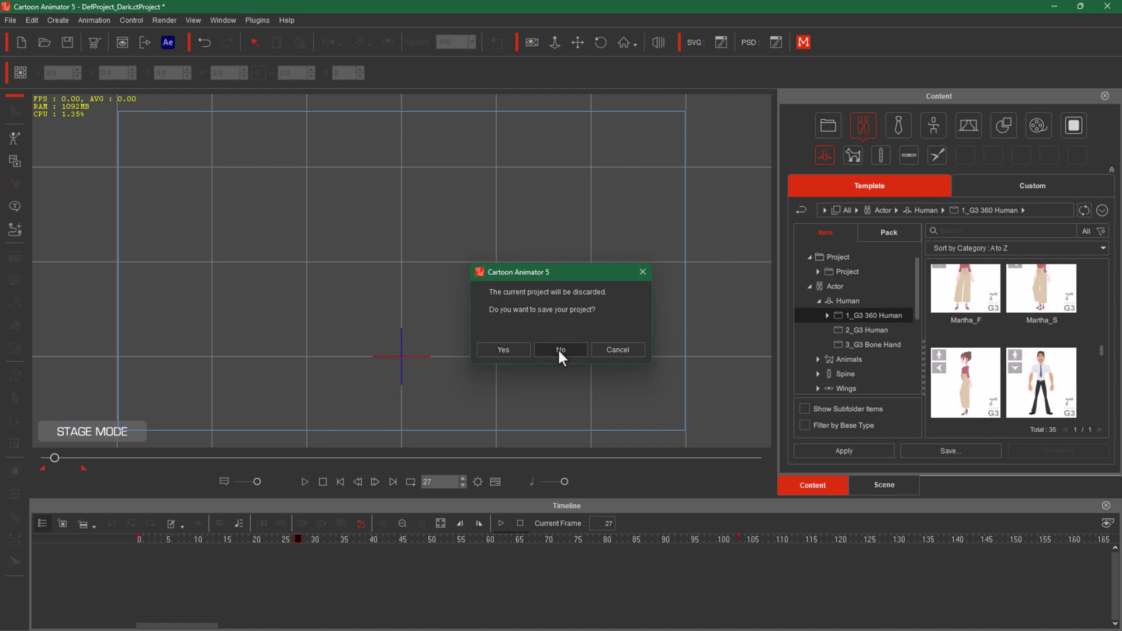
pyautogui.click(559, 350)
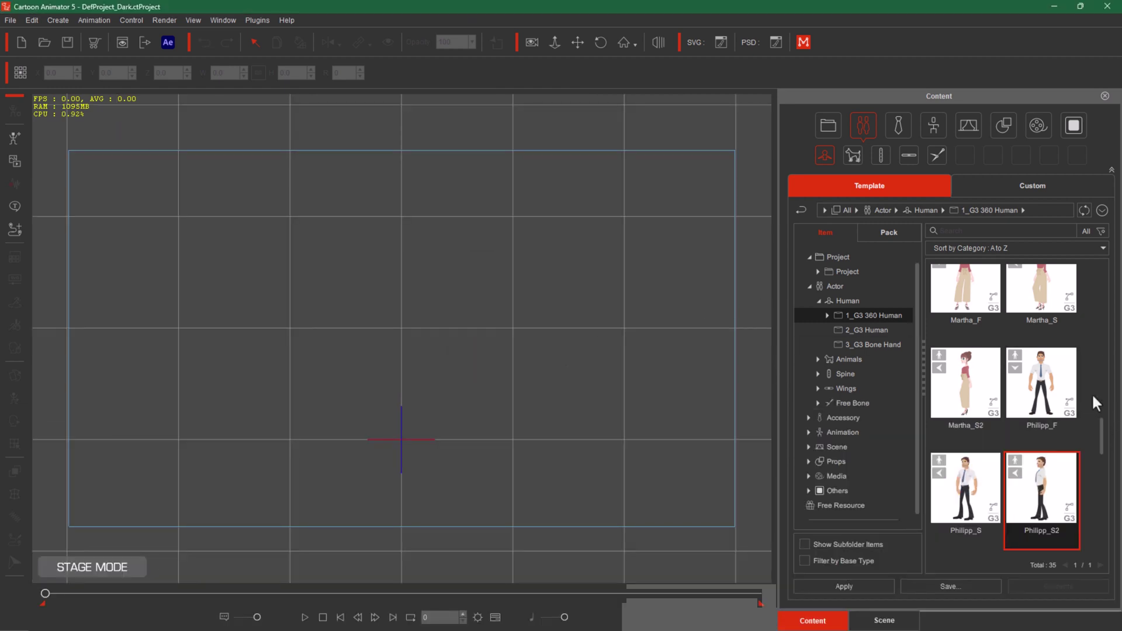
# Step: Add the Human Bone Hand_S actor from the 3_G3 Bone Hand templates to the stage and show the timeline
pyautogui.click(873, 345)
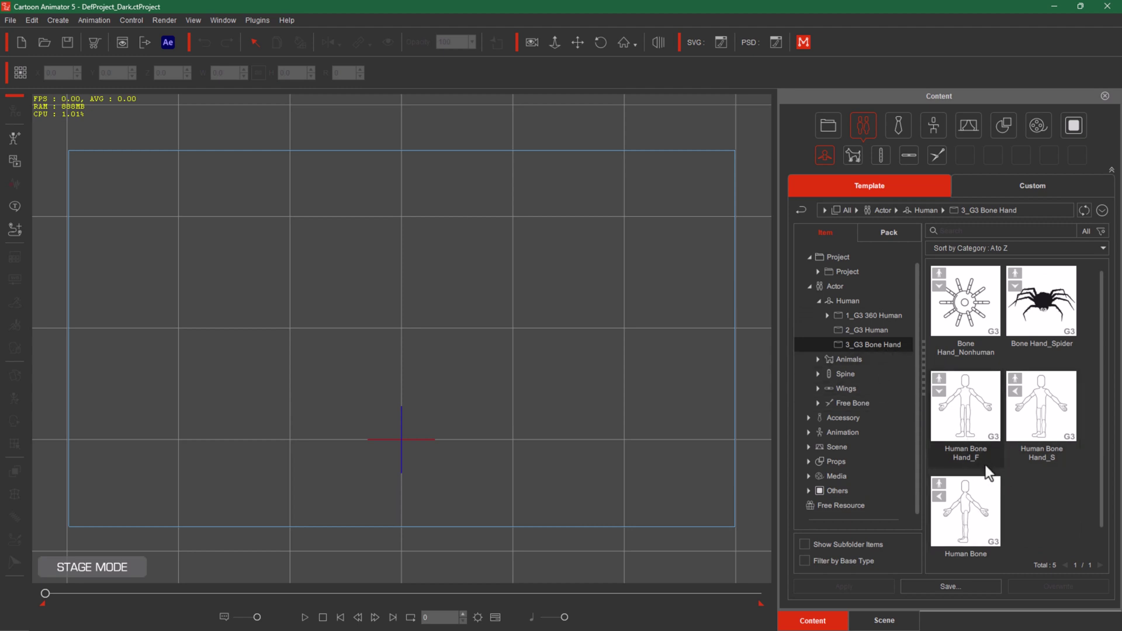
pyautogui.click(1050, 411)
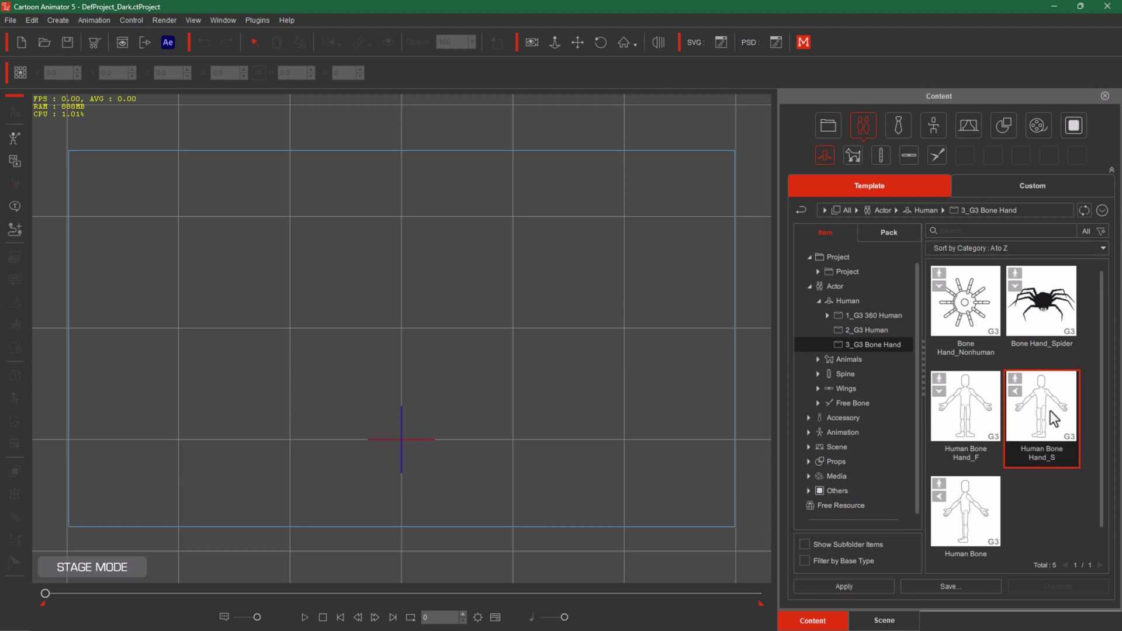
pyautogui.doubleClick(1050, 412)
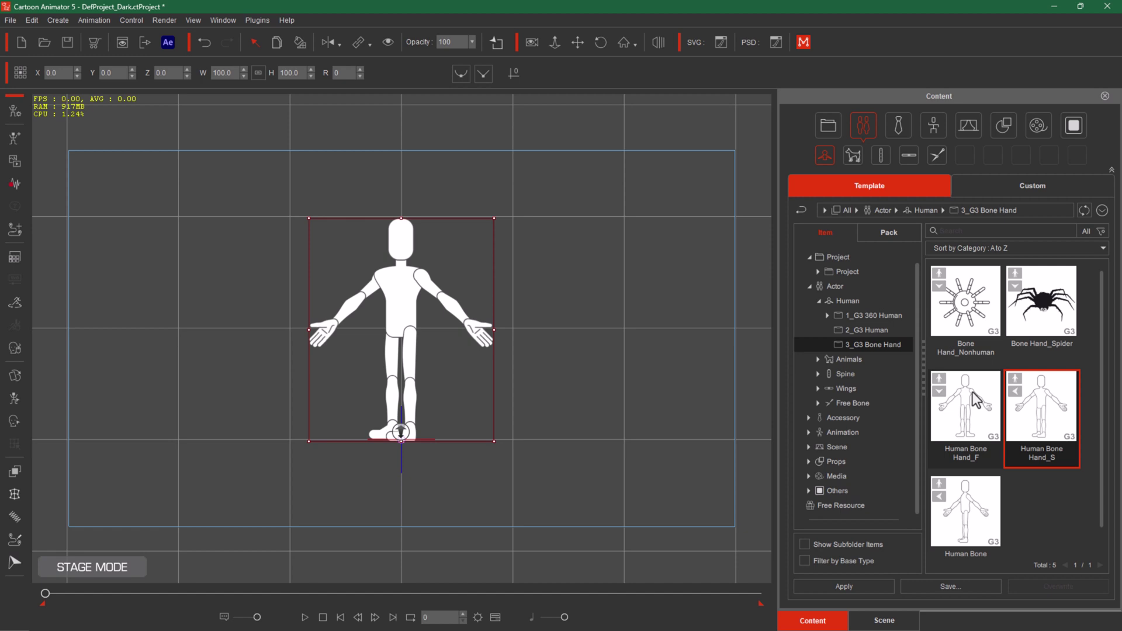
pyautogui.click(496, 617)
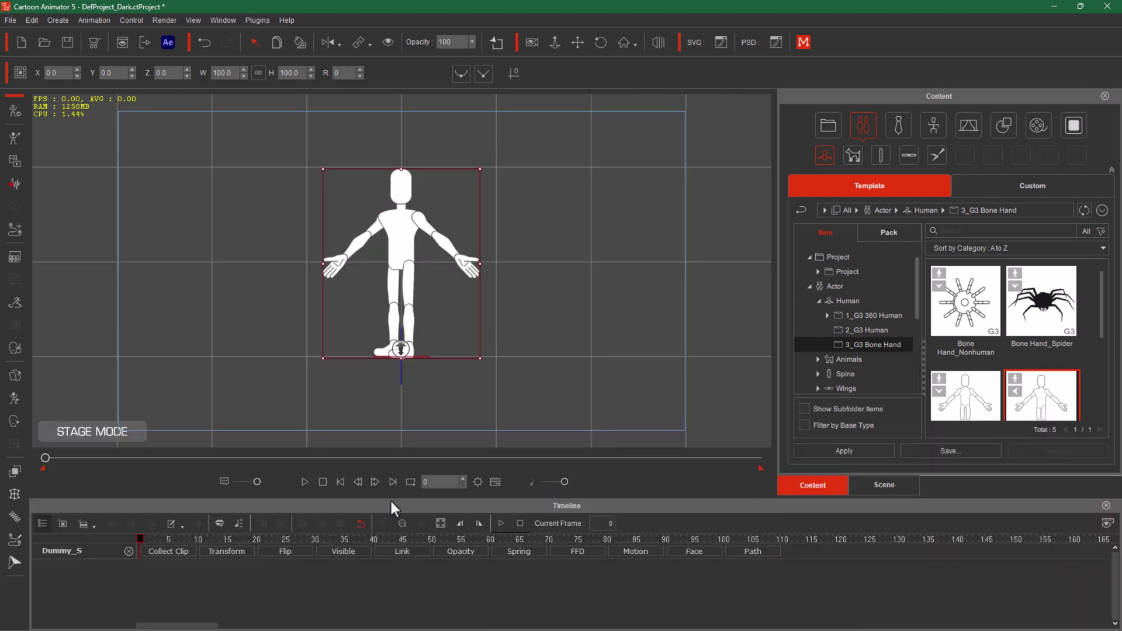
# Step: Open the 2D Motion Key Editor for the dummy, positioned clear of the figure, and select the right-hand end bone
pyautogui.click(13, 396)
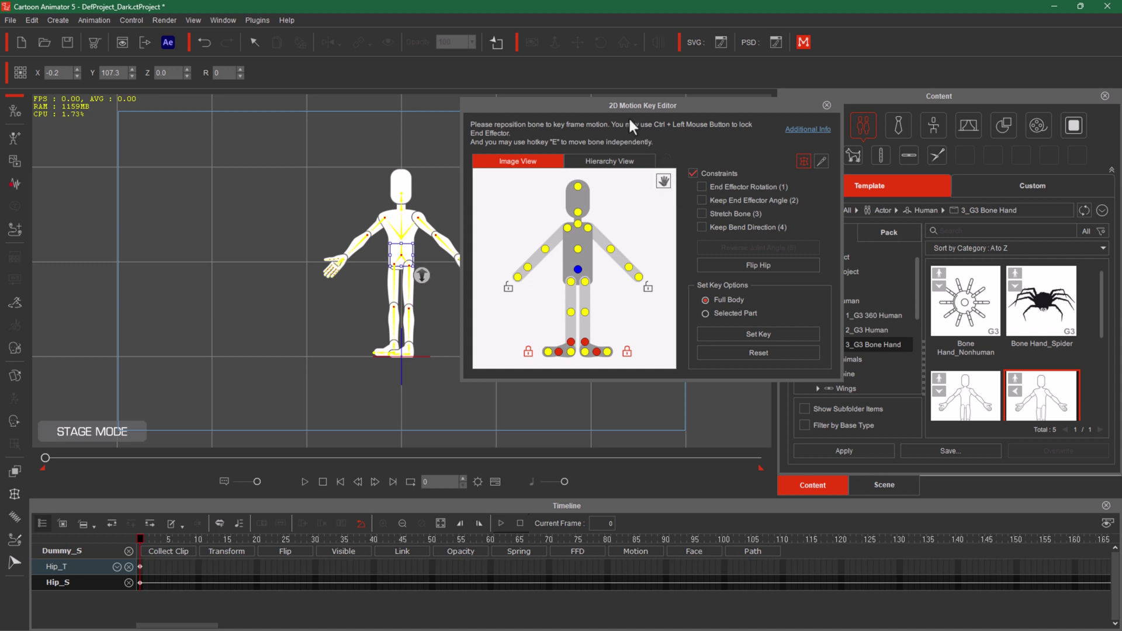
pyautogui.click(668, 104)
pyautogui.moveTo(668, 104); pyautogui.dragTo(755, 109)
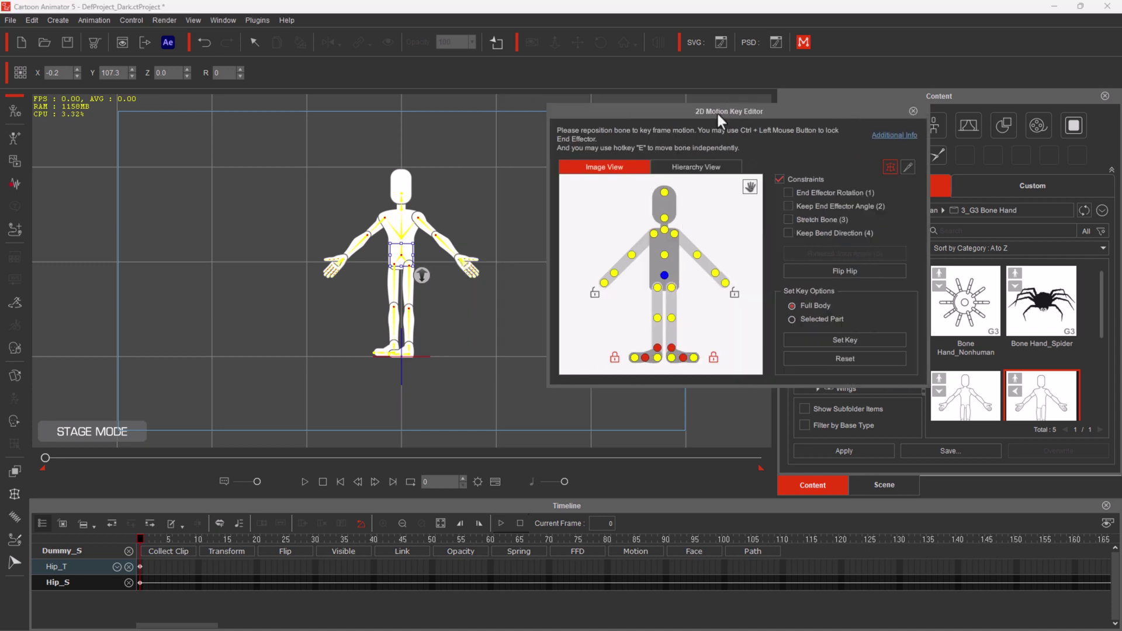
pyautogui.click(604, 284)
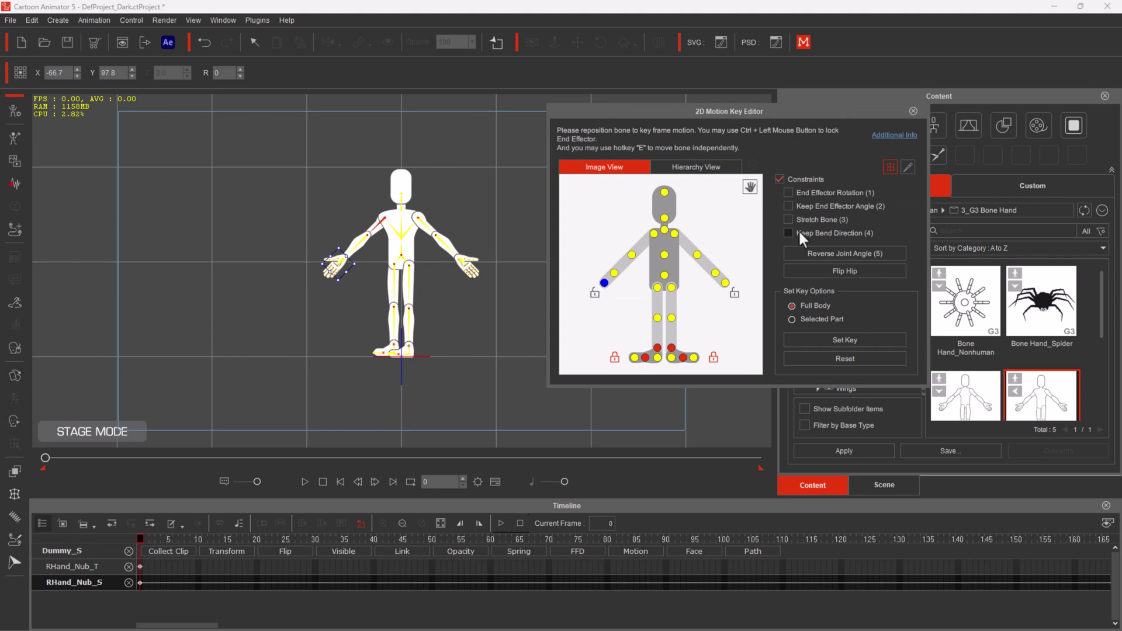
# Step: Examine the Hand Pose Editor's hand-facing options and its Number, Sign, Hold, Reach and Open pose categories, then close it
pyautogui.click(750, 187)
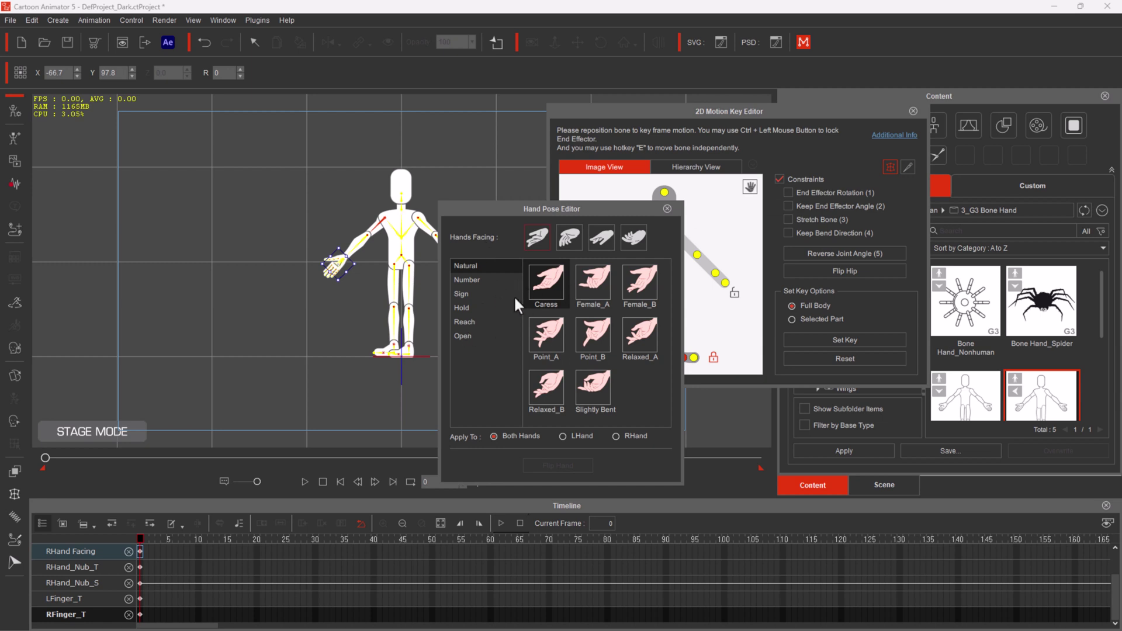
pyautogui.click(565, 241)
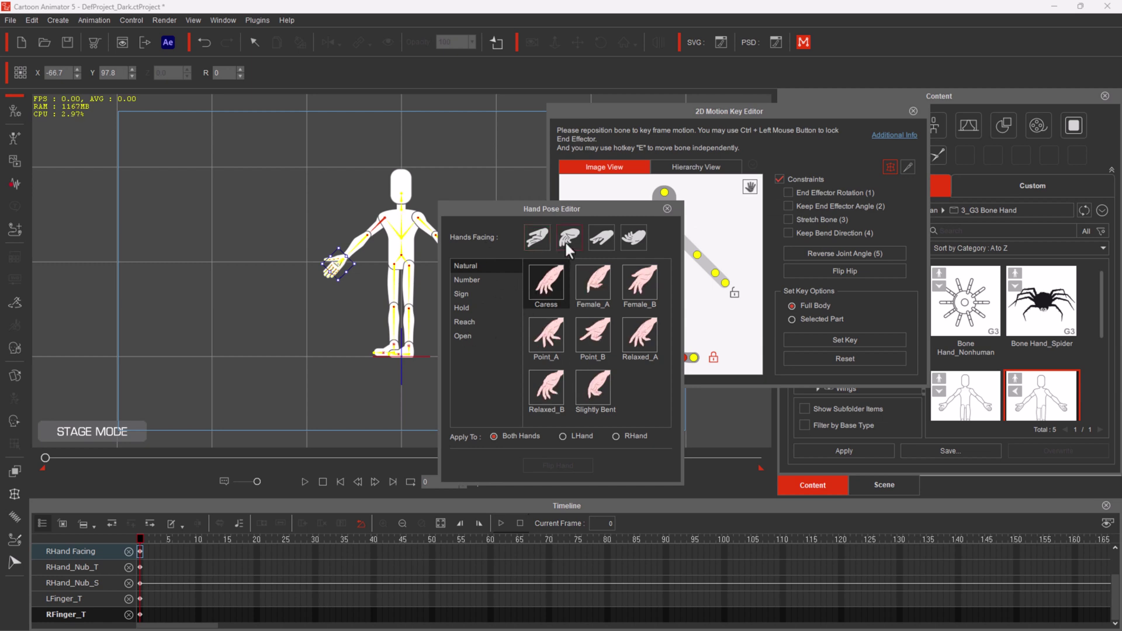
pyautogui.click(596, 245)
pyautogui.click(633, 240)
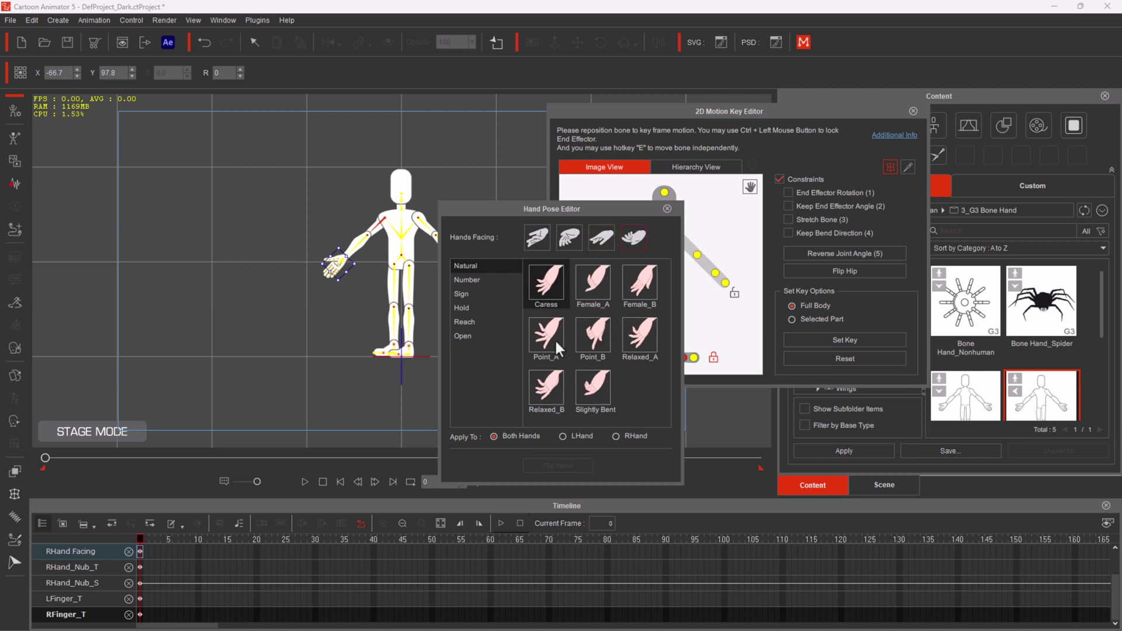
pyautogui.click(467, 281)
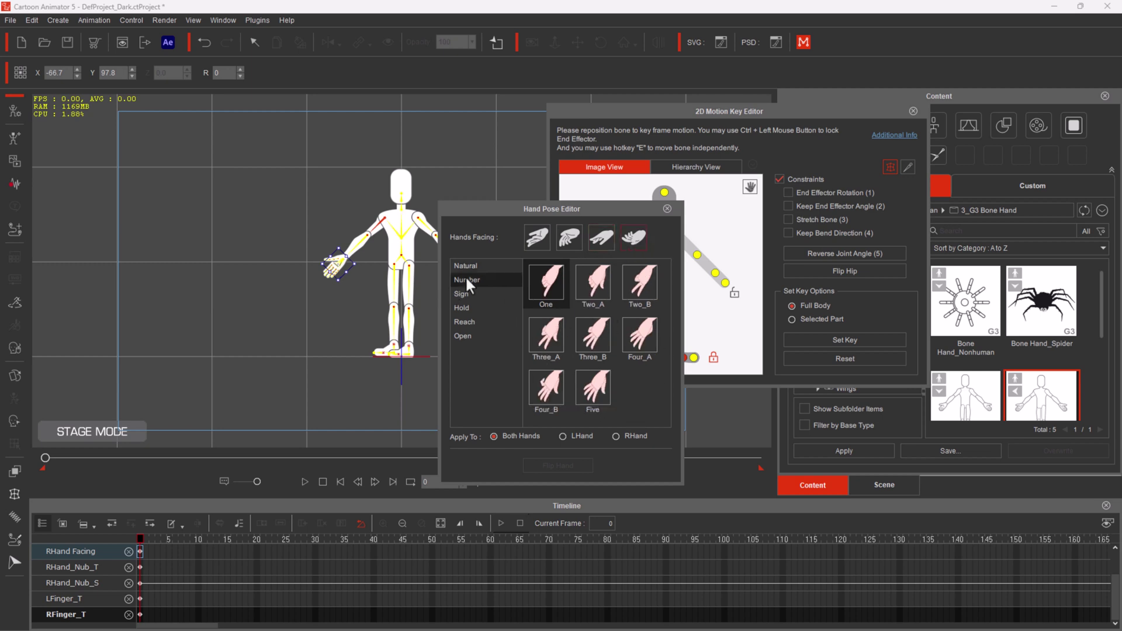
pyautogui.click(472, 295)
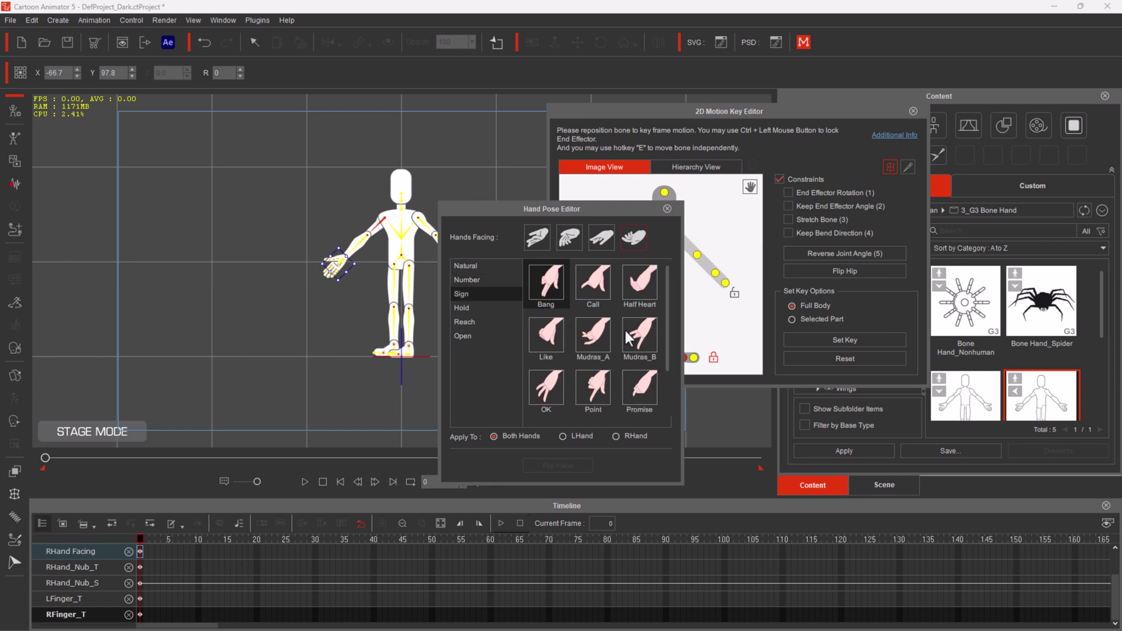
pyautogui.click(469, 309)
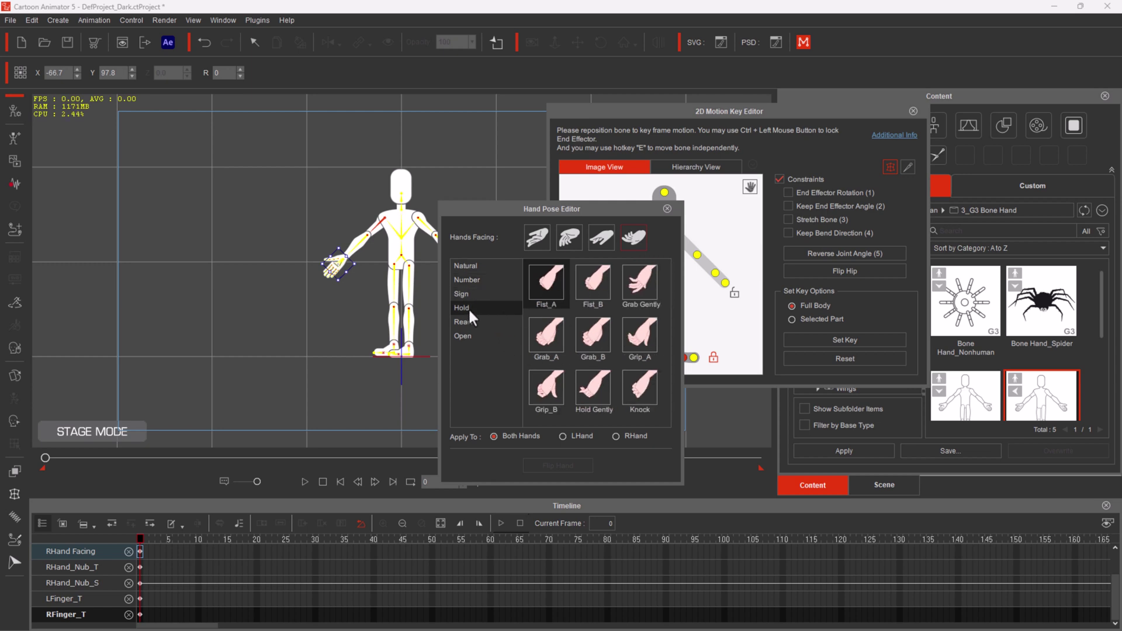
pyautogui.click(468, 323)
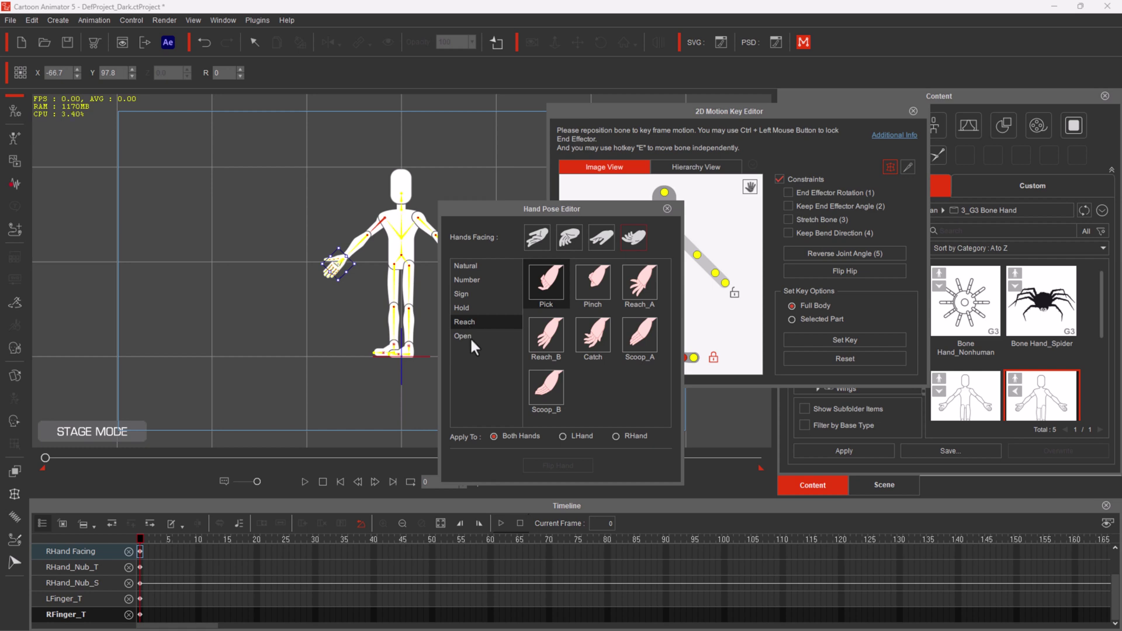
pyautogui.click(471, 337)
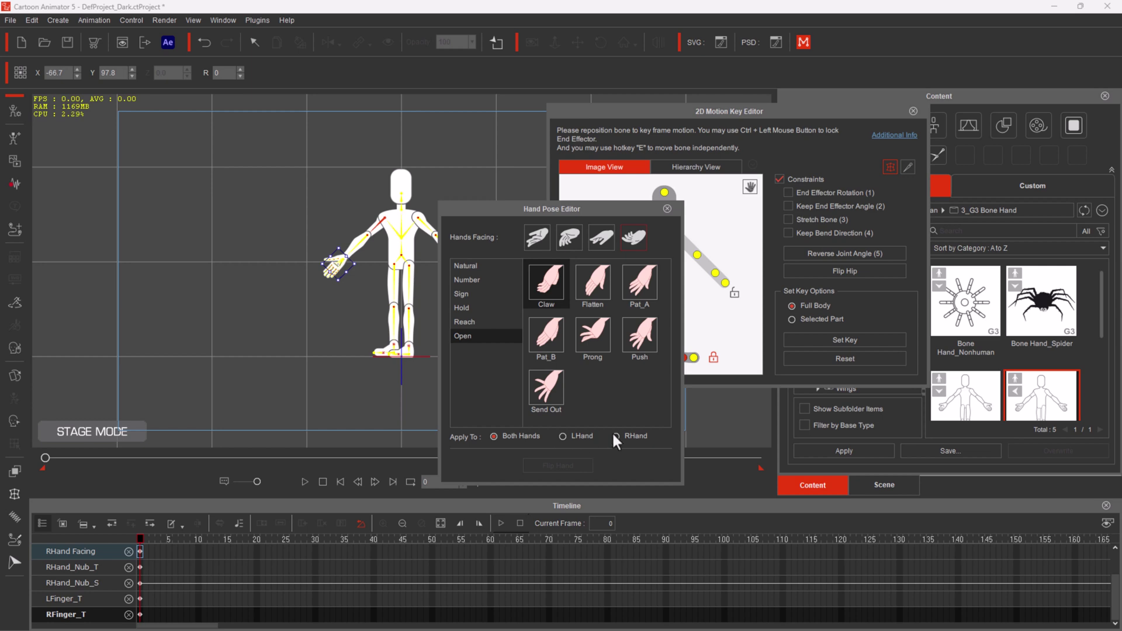
pyautogui.click(667, 208)
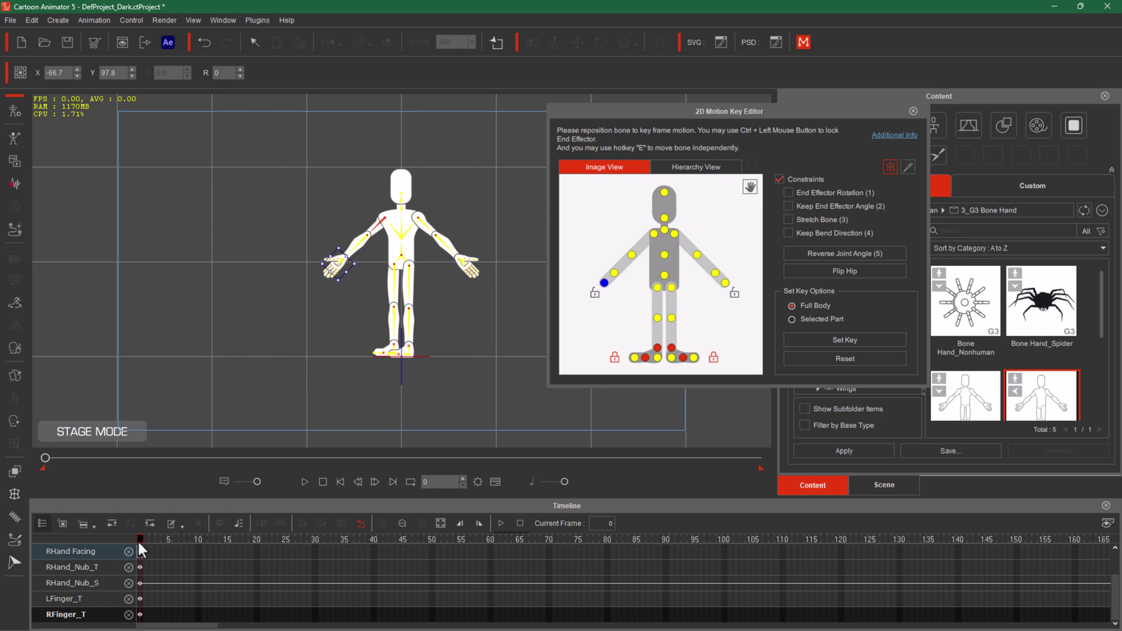
# Step: Rotate the base bone of the index finger on the dummy's right hand to about 35 degrees at frame 19
pyautogui.moveTo(138, 538); pyautogui.dragTo(361, 551)
pyautogui.scroll(2, 307, 335)
pyautogui.scroll(2, 314, 302)
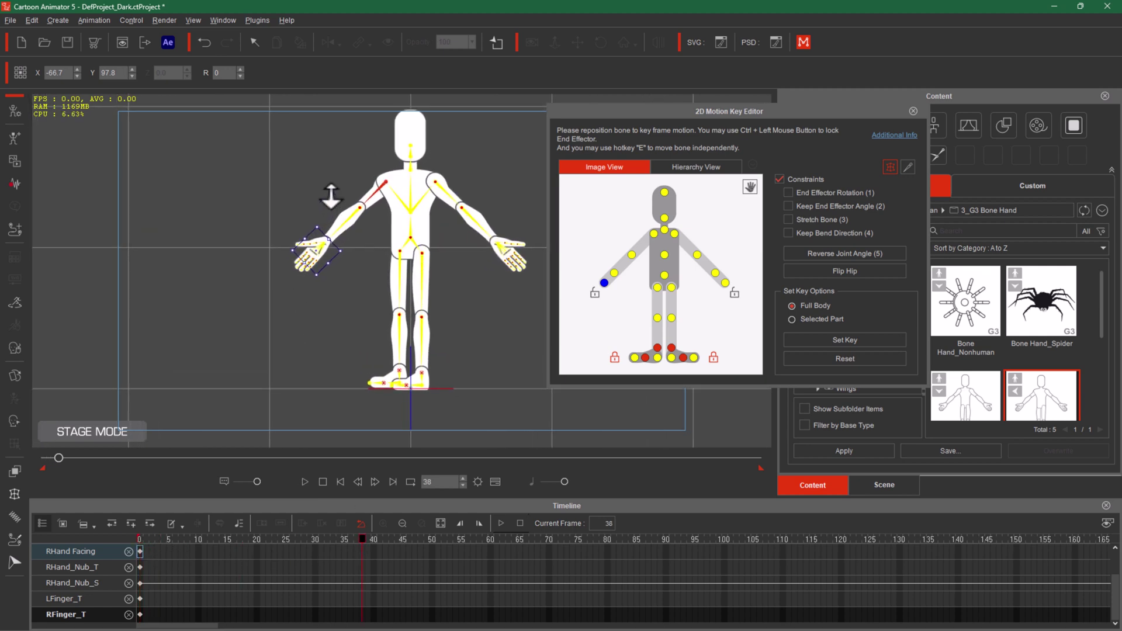
pyautogui.scroll(3, 317, 271)
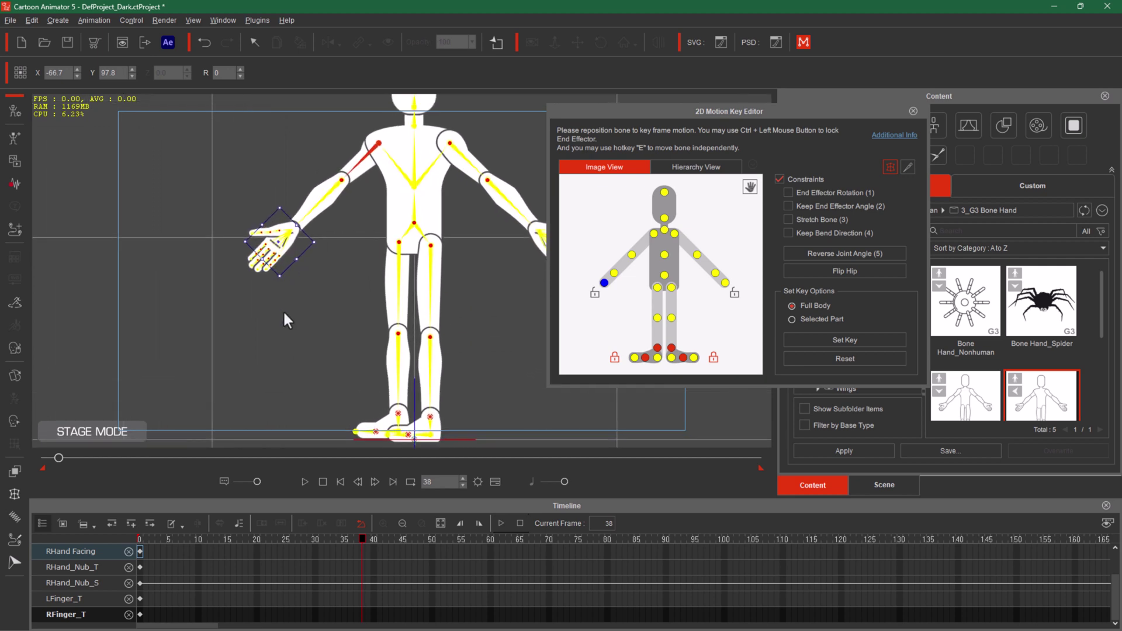
pyautogui.scroll(3, 359, 350)
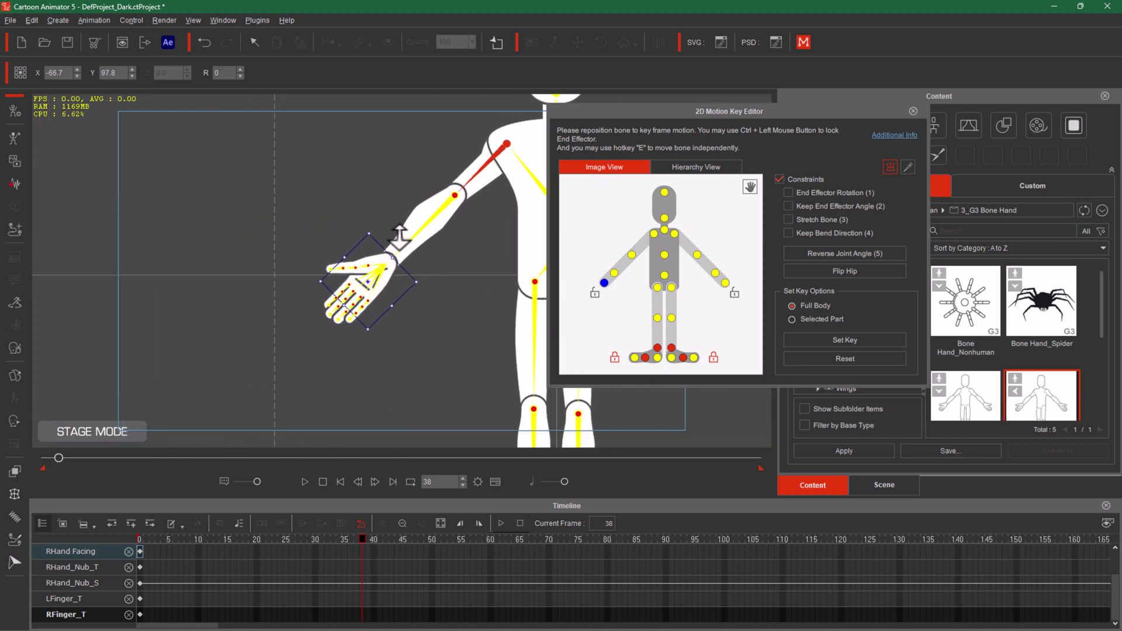
pyautogui.scroll(3, 400, 242)
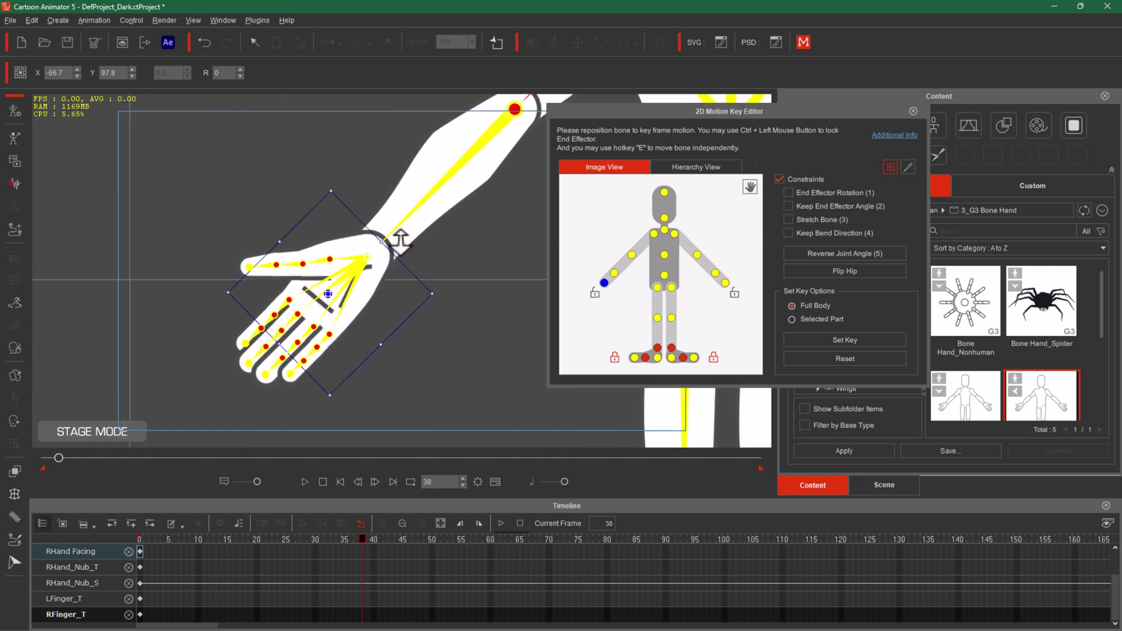
pyautogui.scroll(4, 375, 325)
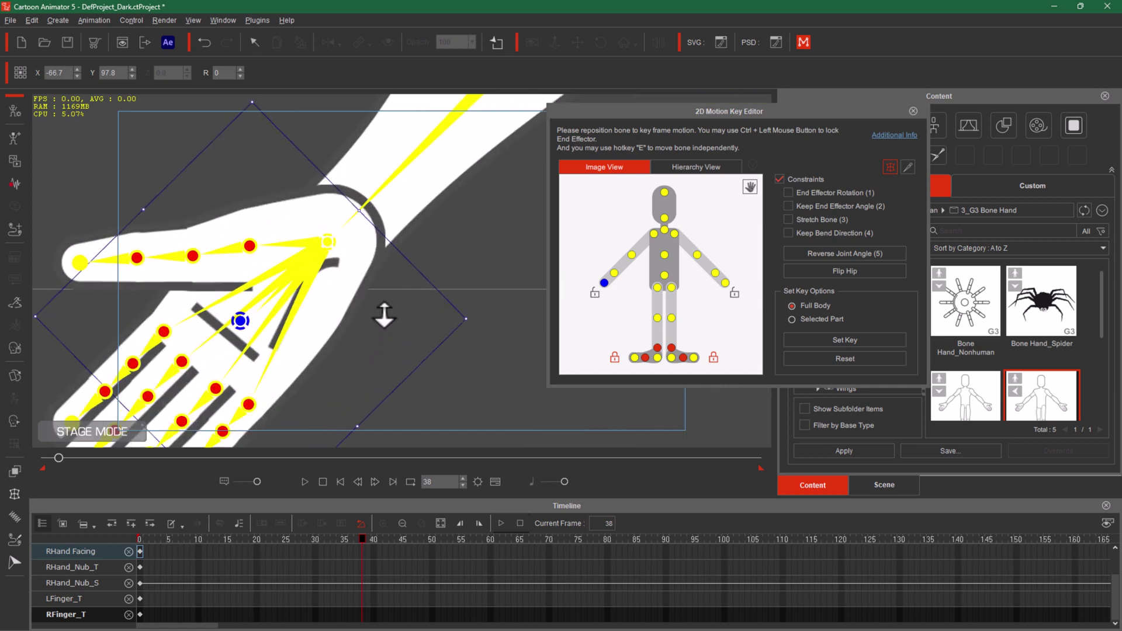
pyautogui.scroll(-3, 388, 335)
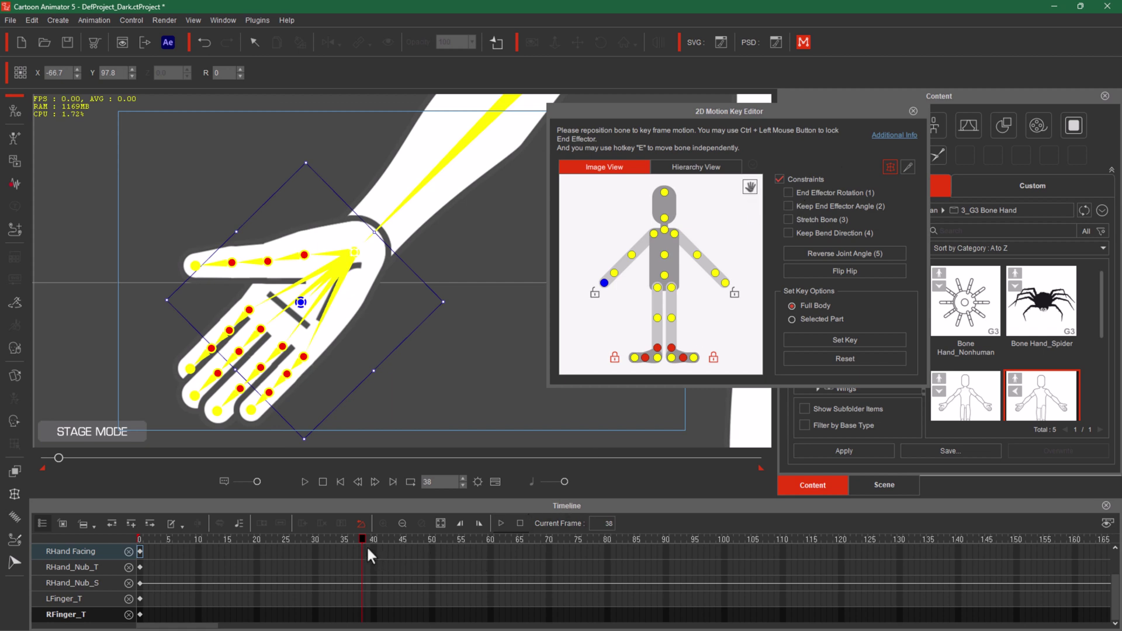
pyautogui.moveTo(331, 542); pyautogui.dragTo(252, 542)
pyautogui.click(232, 321)
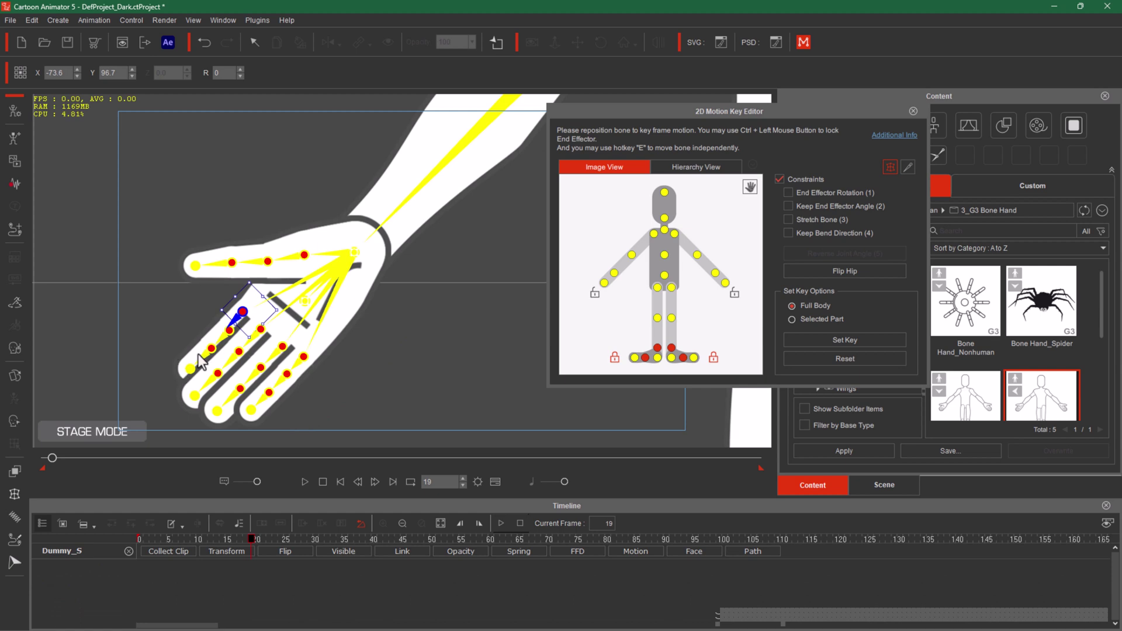
pyautogui.moveTo(275, 313); pyautogui.dragTo(271, 327)
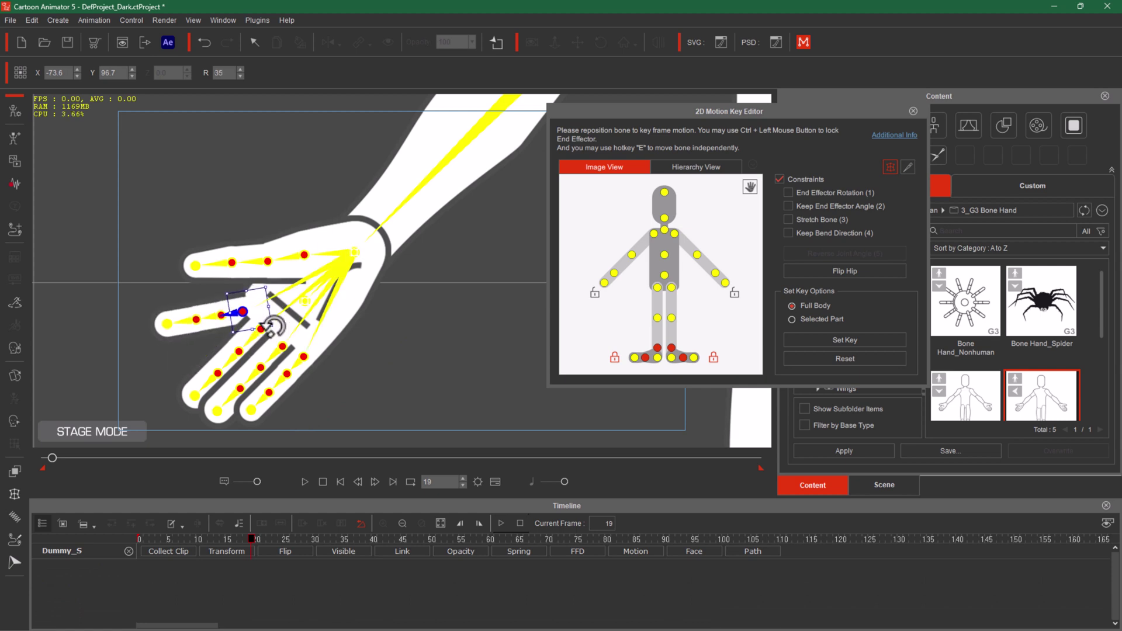
# Step: Show the dummy's Motion track and rotate the right middle finger's base bone to about 16 degrees at frame 48
pyautogui.click(636, 551)
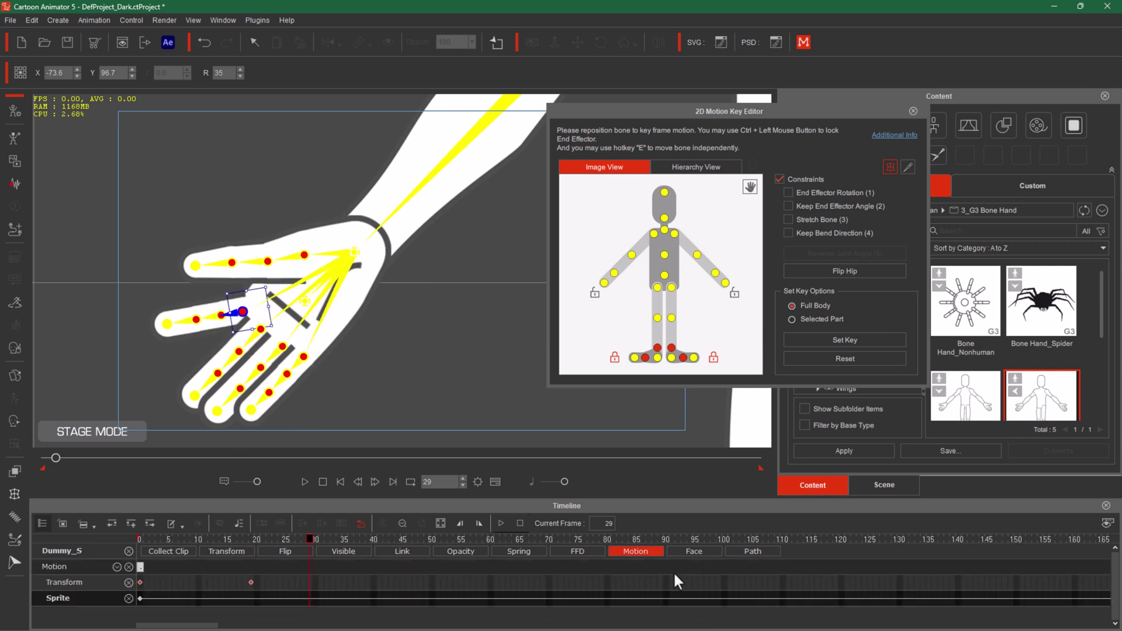
pyautogui.click(643, 552)
pyautogui.moveTo(308, 539); pyautogui.dragTo(417, 570)
pyautogui.moveTo(243, 311); pyautogui.dragTo(262, 331)
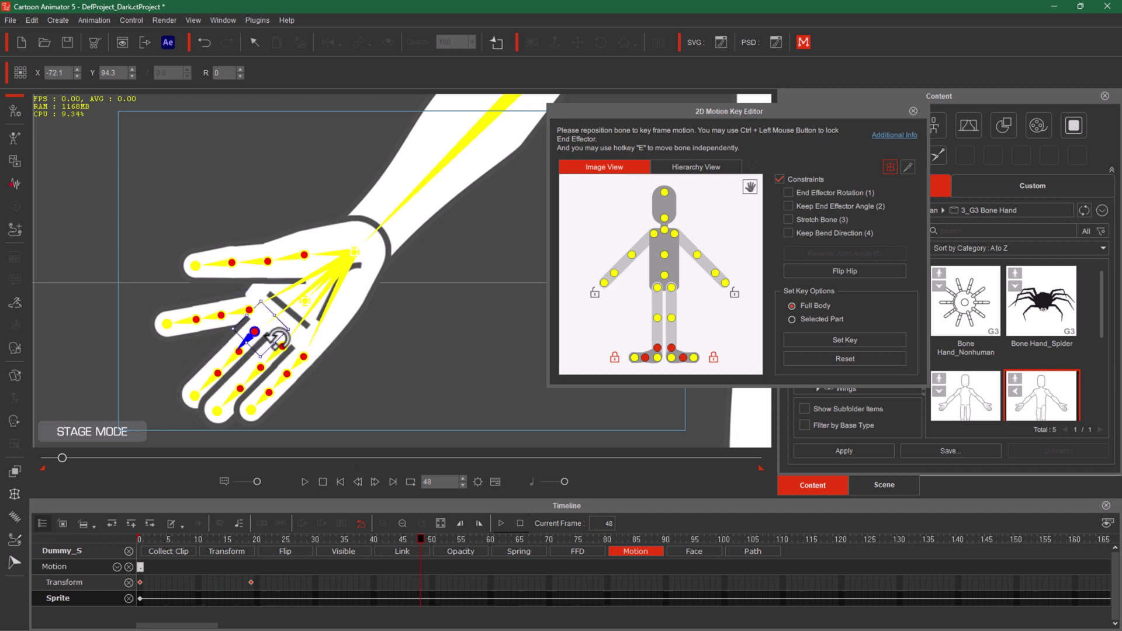
pyautogui.moveTo(284, 333); pyautogui.dragTo(287, 338)
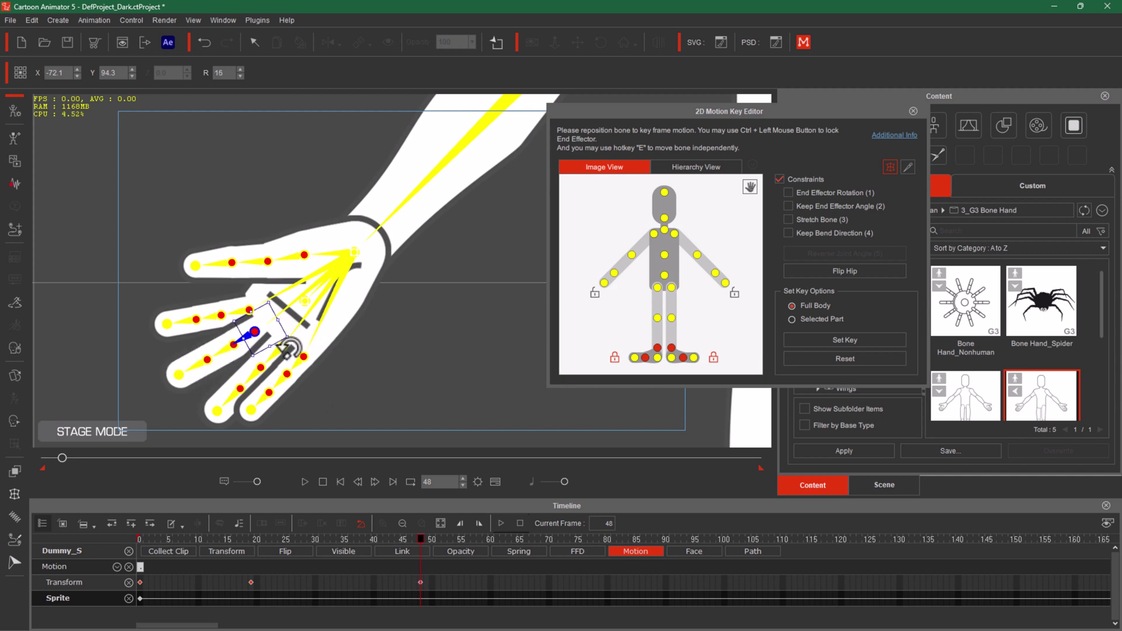
# Step: Rotate the right ring finger's base bone to about 12 degrees at frame 66
pyautogui.moveTo(416, 538); pyautogui.dragTo(525, 549)
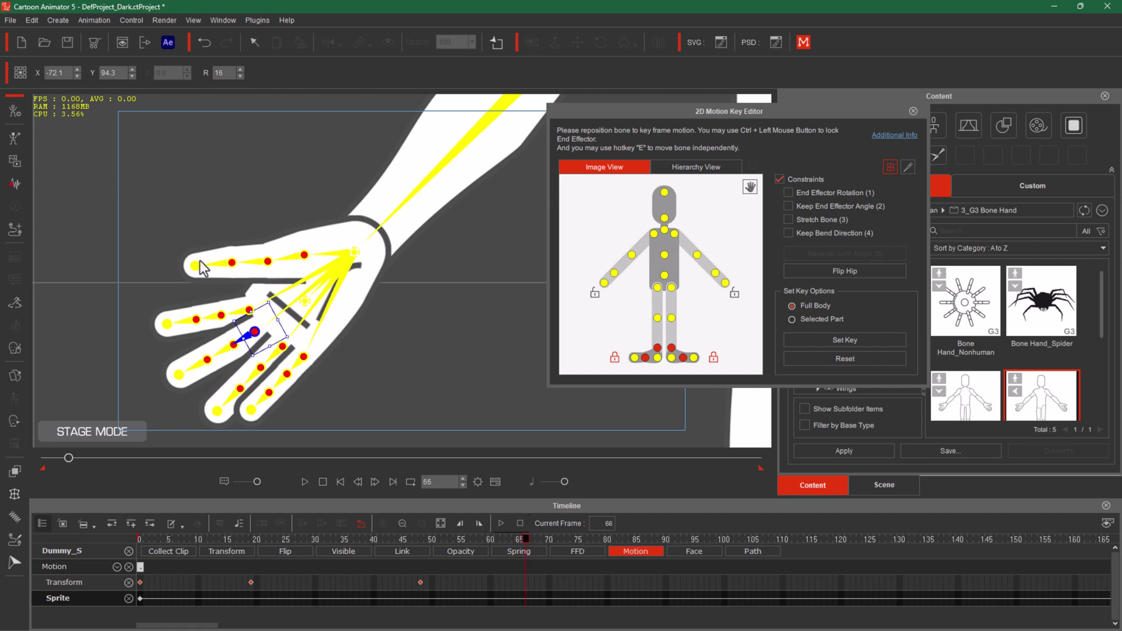
pyautogui.click(281, 352)
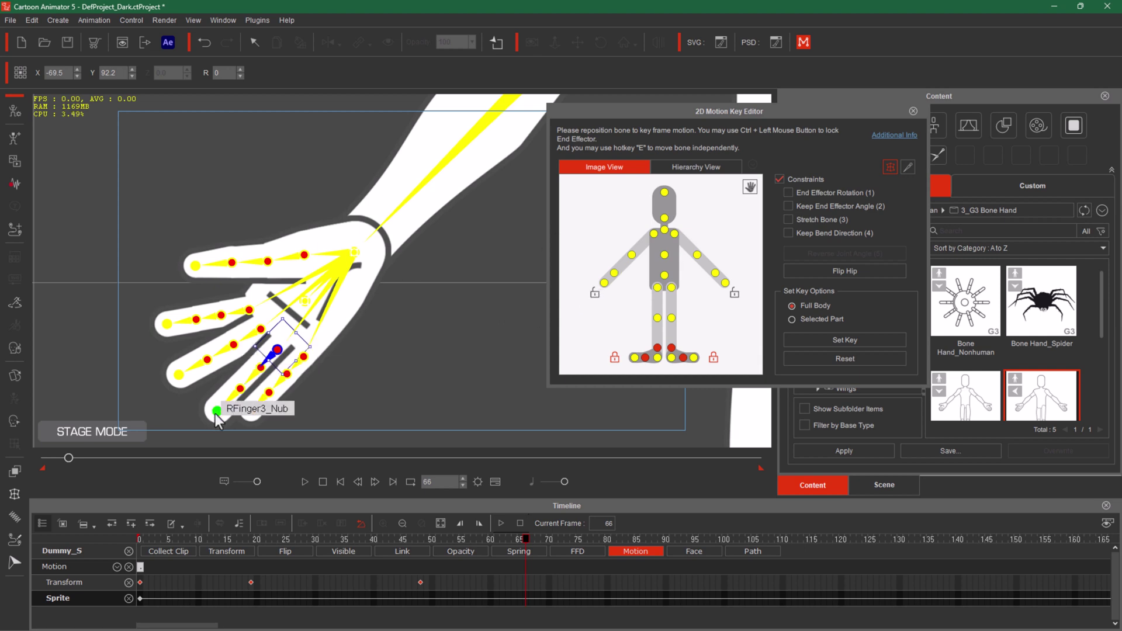
pyautogui.moveTo(305, 346); pyautogui.dragTo(309, 351)
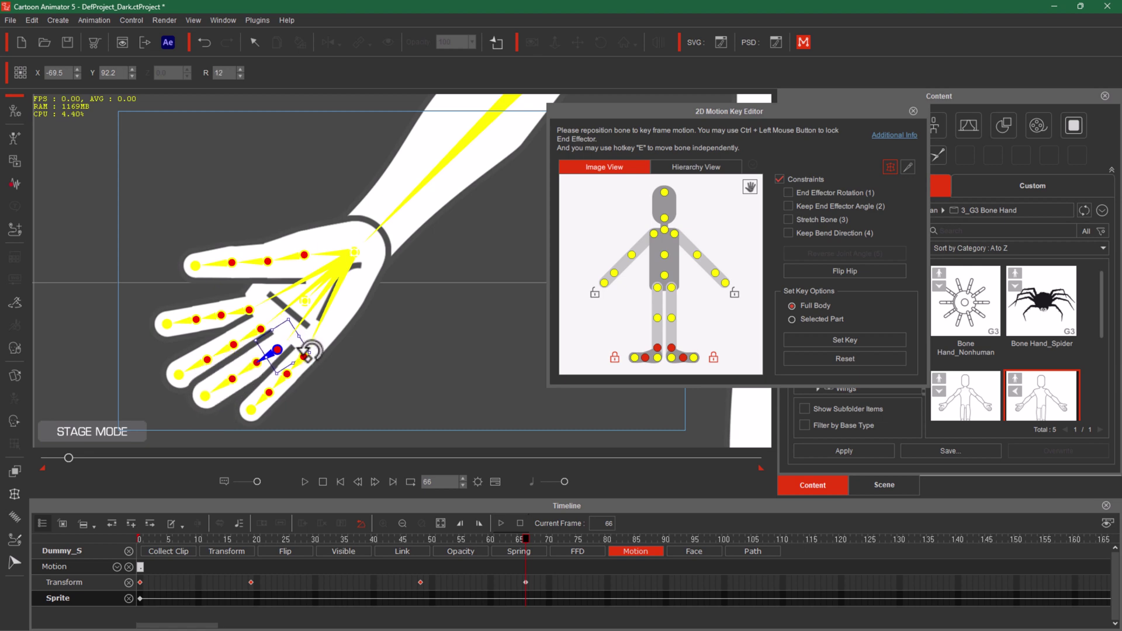
# Step: Curl the ring finger inward at frame 66 by rotating its outer segments, and rotate the middle finger's base bone to about 26 degrees
pyautogui.click(219, 385)
pyautogui.moveTo(206, 386); pyautogui.dragTo(283, 354)
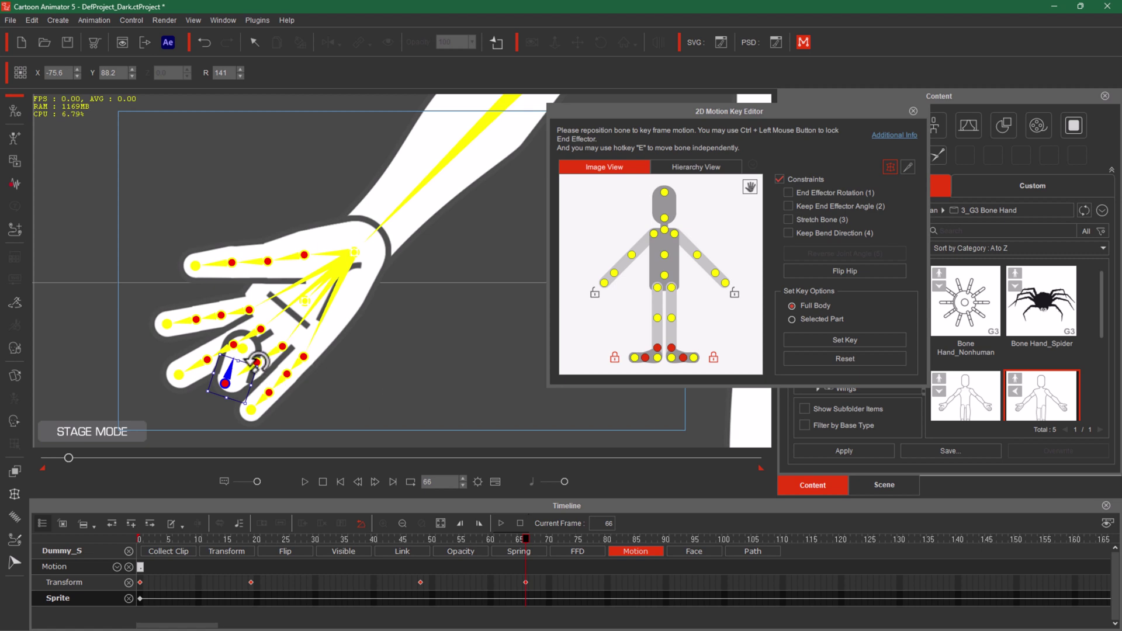
pyautogui.moveTo(258, 363); pyautogui.dragTo(251, 354)
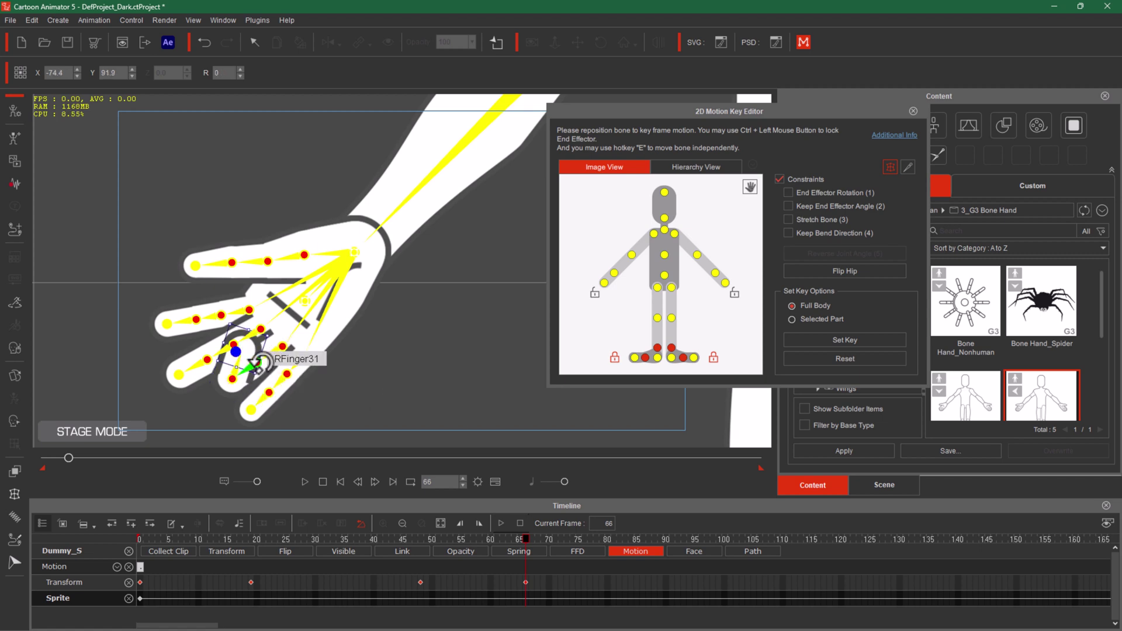
pyautogui.moveTo(249, 356); pyautogui.dragTo(271, 314)
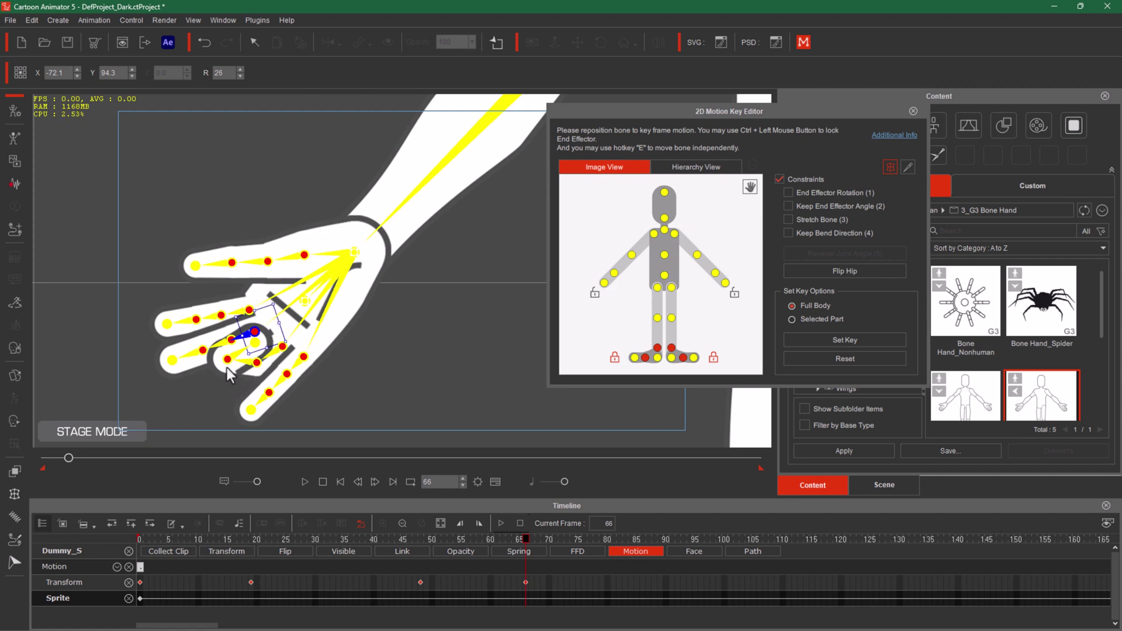
pyautogui.hotkey('ctrl', 'z')
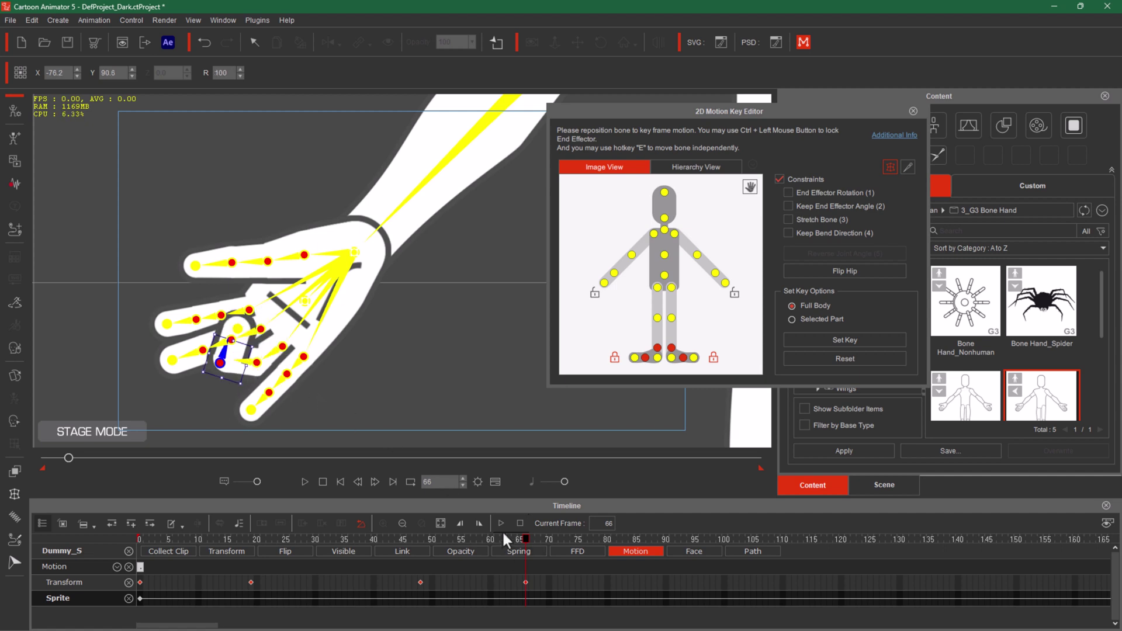
# Step: Return to frame 0, close the 2D Motion Key Editor and reset the stage view to its default framing
pyautogui.moveTo(525, 539); pyautogui.dragTo(3, 576)
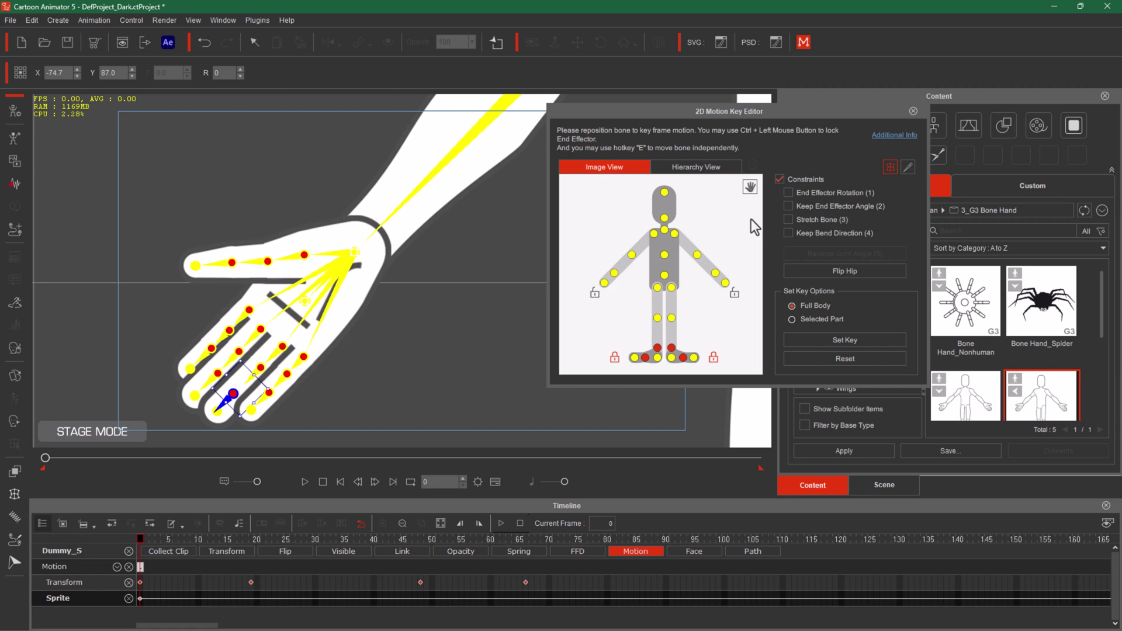
pyautogui.click(749, 187)
pyautogui.scroll(-5, 467, 269)
pyautogui.scroll(-3, 423, 296)
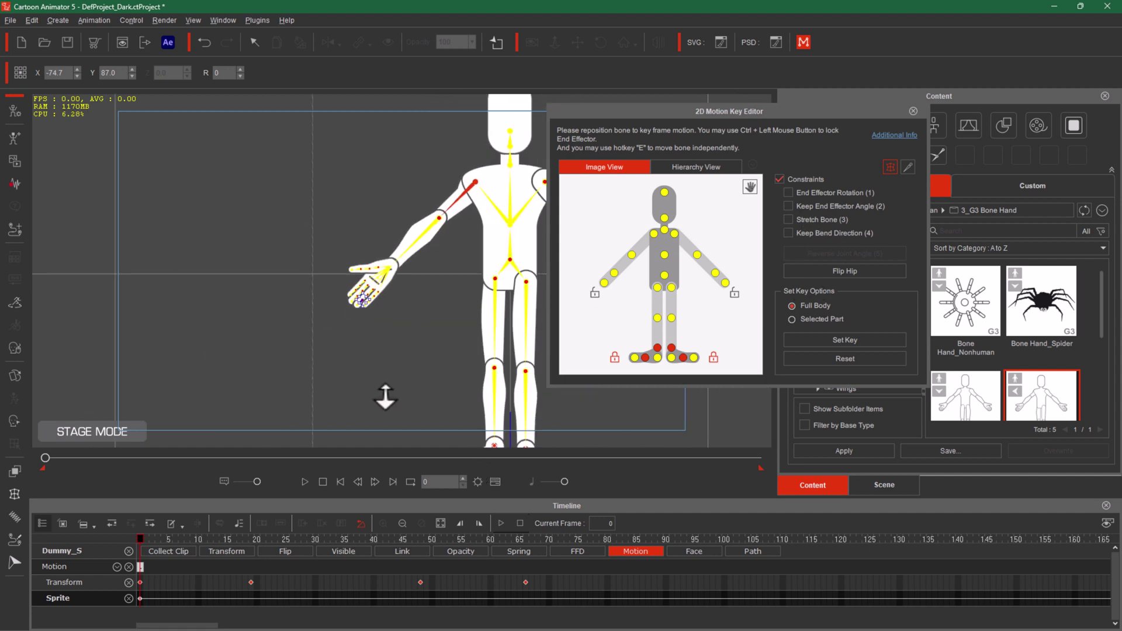
pyautogui.click(913, 112)
pyautogui.click(912, 111)
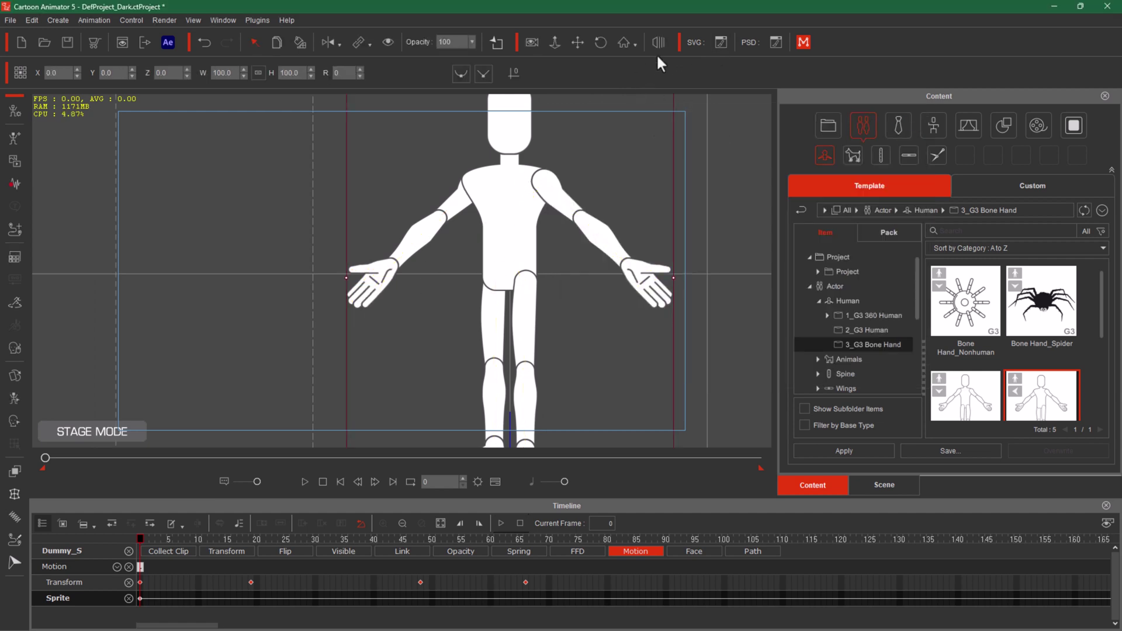
pyautogui.click(627, 41)
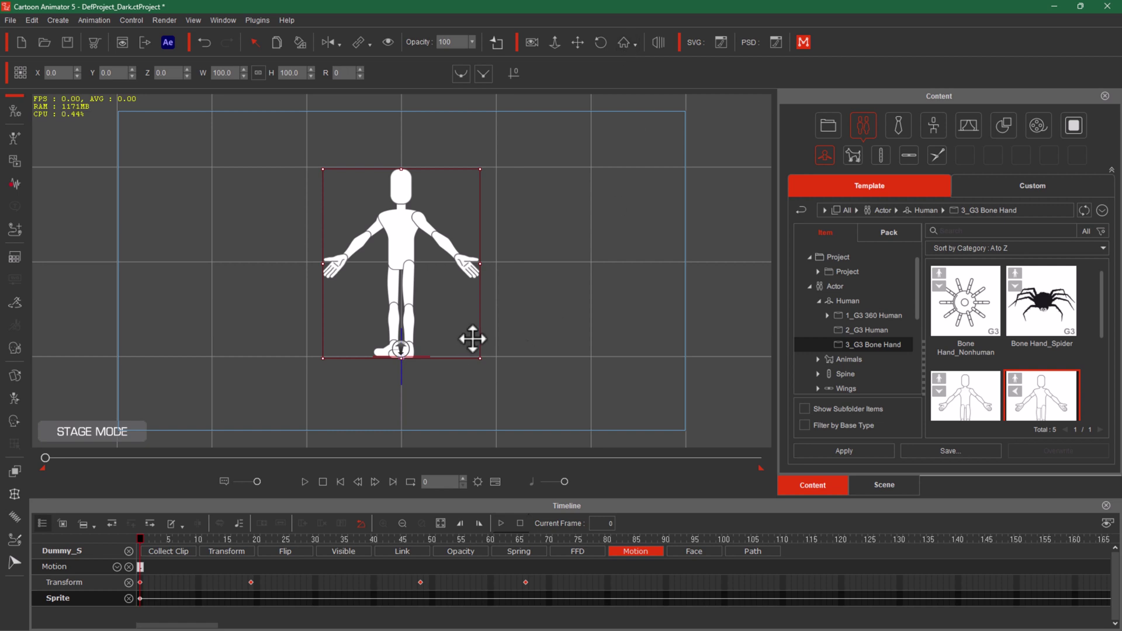
# Step: Remove all object animation from the dummy and reopen the 2D Motion Key Editor
pyautogui.rightClick(402, 251)
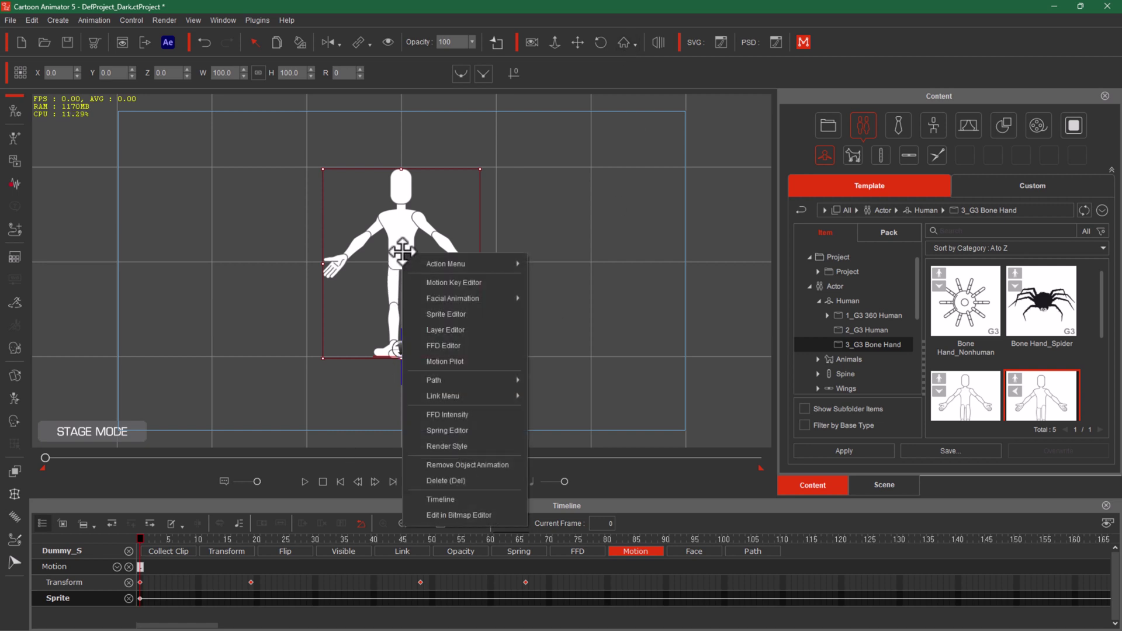
pyautogui.click(488, 464)
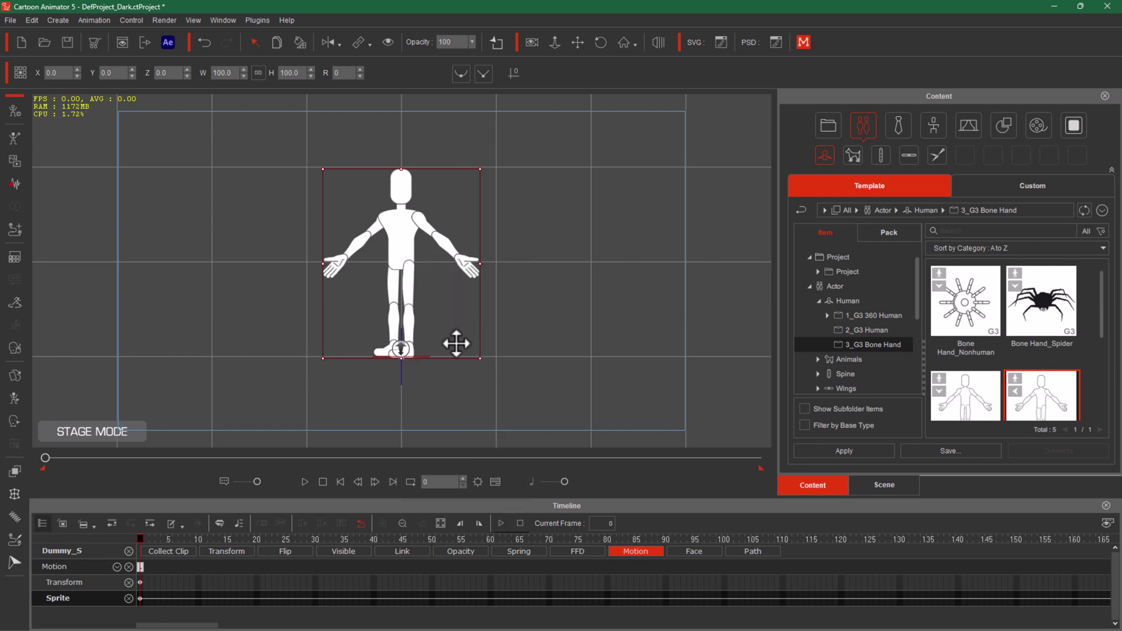
pyautogui.click(12, 403)
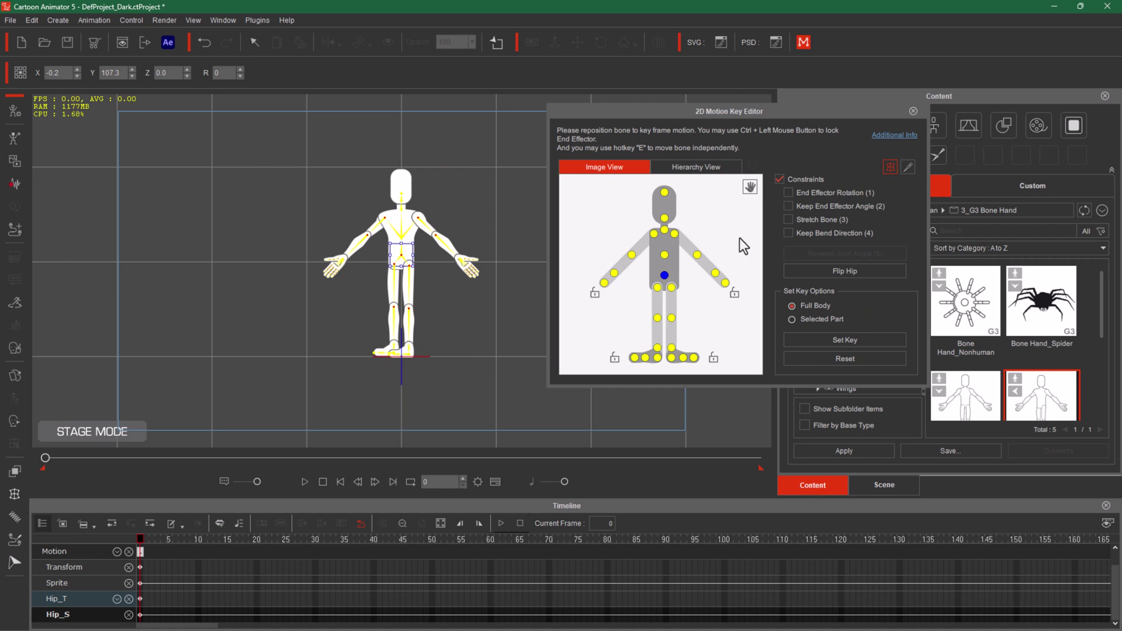
pyautogui.moveTo(614, 342)
pyautogui.mouseDown()
pyautogui.moveTo(599, 376)
pyautogui.moveTo(623, 350)
pyautogui.mouseUp()
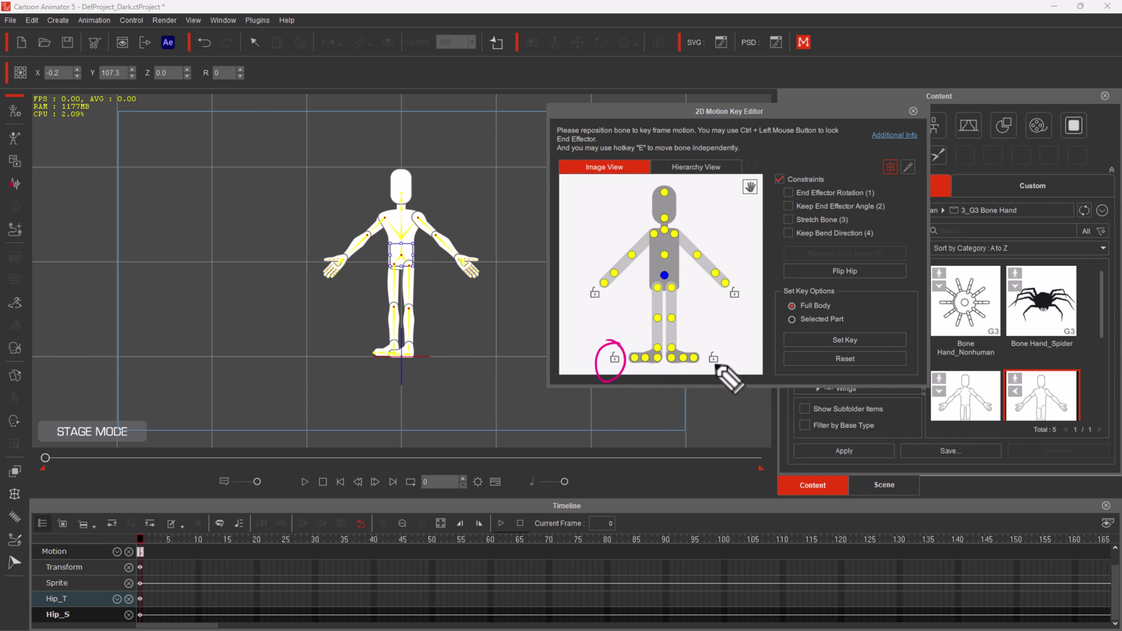
pyautogui.moveTo(720, 341); pyautogui.dragTo(724, 351)
pyautogui.moveTo(734, 267); pyautogui.dragTo(740, 270)
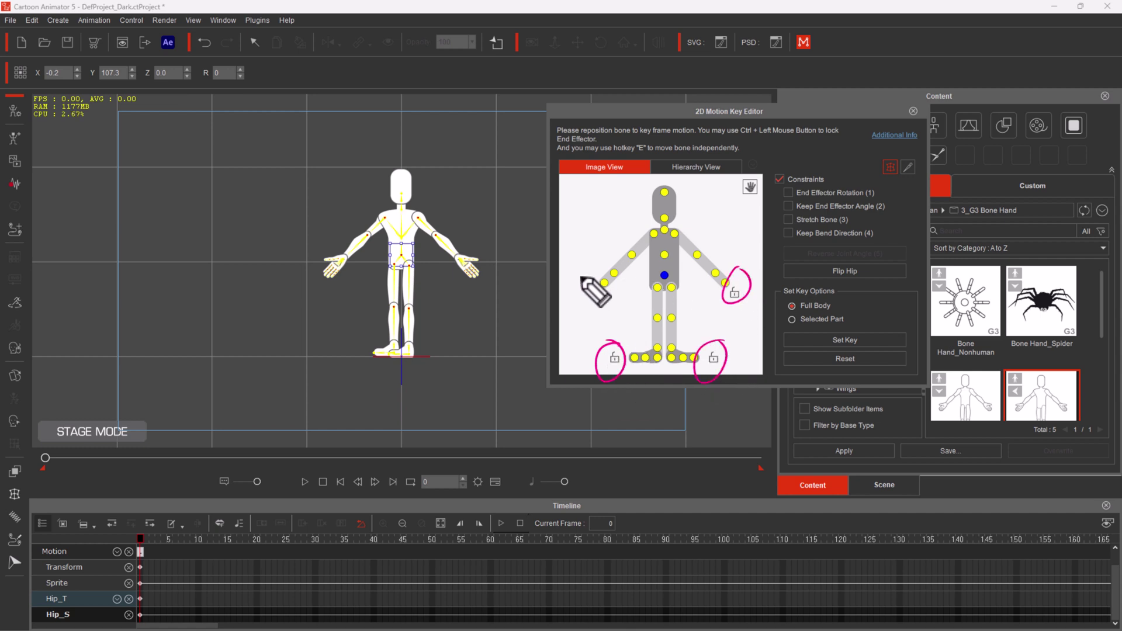
pyautogui.moveTo(602, 275)
pyautogui.mouseDown()
pyautogui.moveTo(584, 304)
pyautogui.moveTo(605, 292)
pyautogui.mouseUp()
pyautogui.moveTo(897, 223)
pyautogui.mouseDown()
pyautogui.moveTo(879, 156)
pyautogui.moveTo(808, 132)
pyautogui.moveTo(765, 165)
pyautogui.moveTo(780, 240)
pyautogui.moveTo(879, 249)
pyautogui.moveTo(891, 190)
pyautogui.mouseUp()
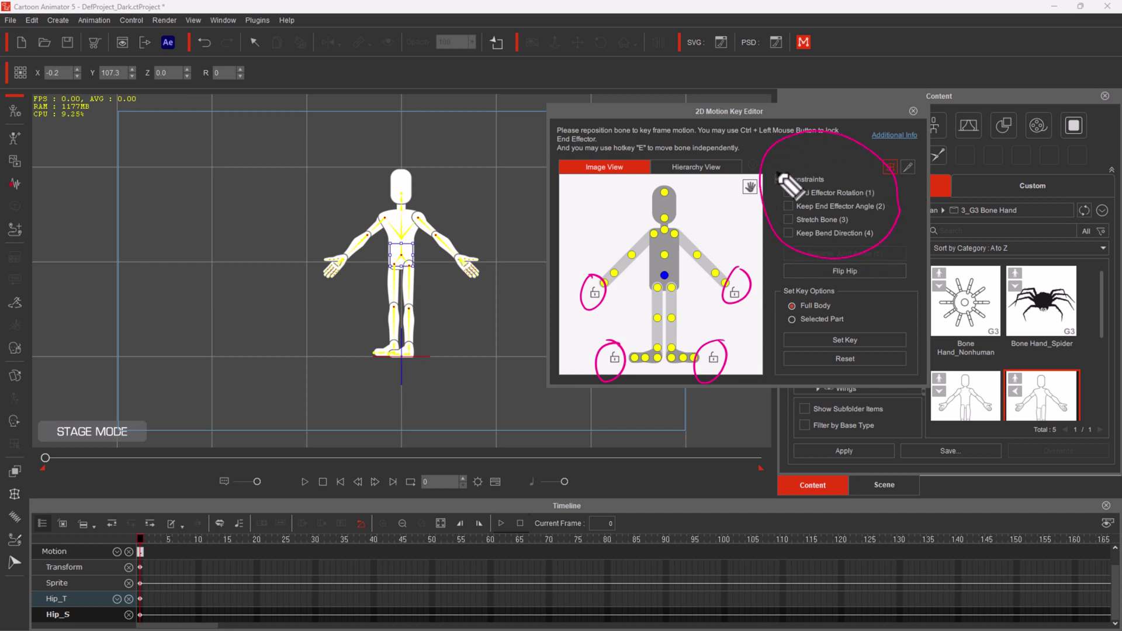
pyautogui.press('Escape')
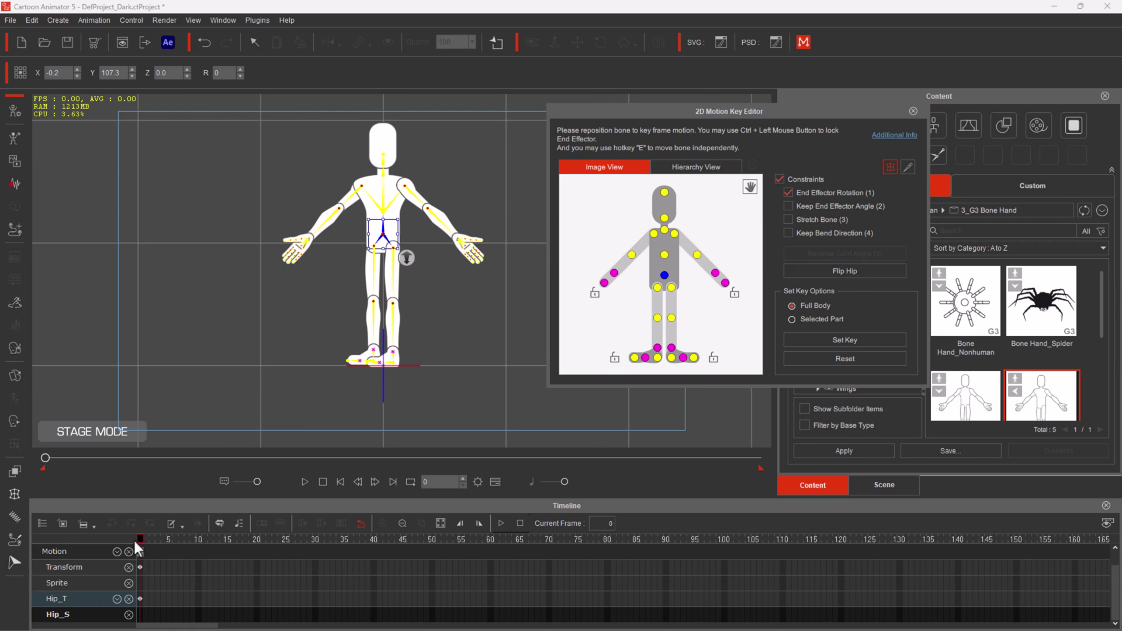
# Step: Go to frame 21 and flip the dummy's hip direction back and forth with Flip Hip
pyautogui.moveTo(136, 537); pyautogui.dragTo(262, 541)
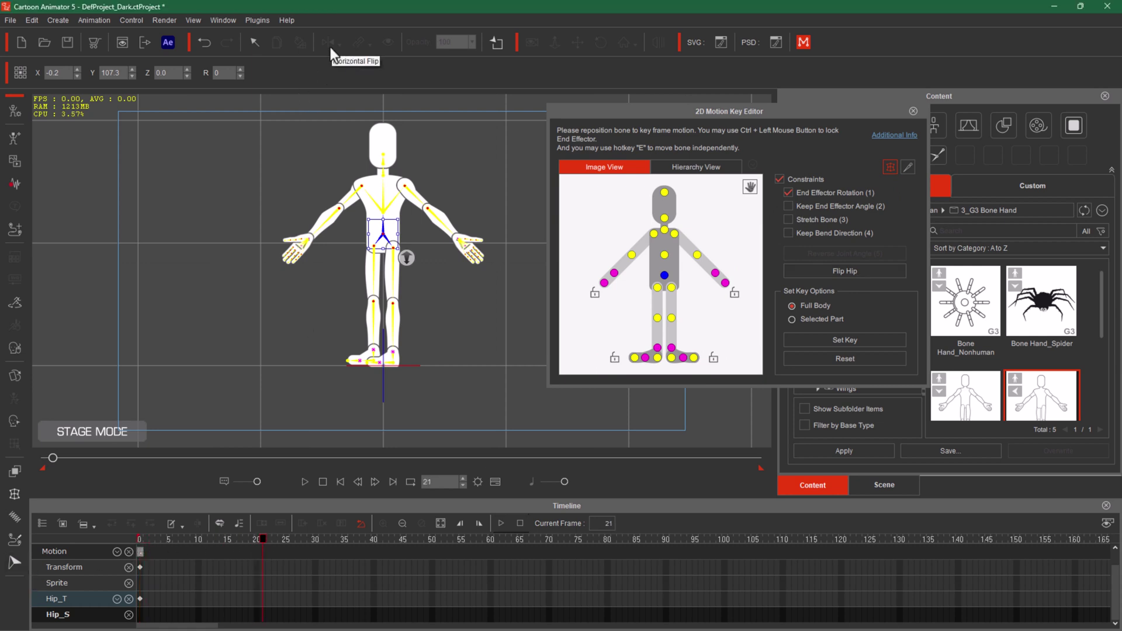
pyautogui.click(846, 275)
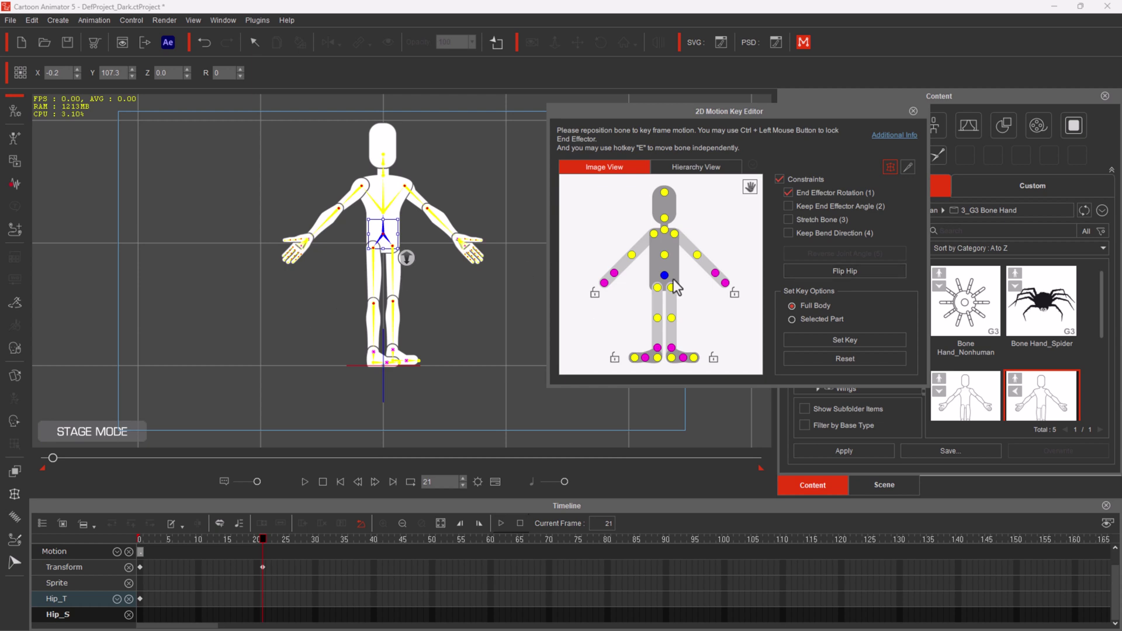
pyautogui.click(868, 271)
pyautogui.click(868, 272)
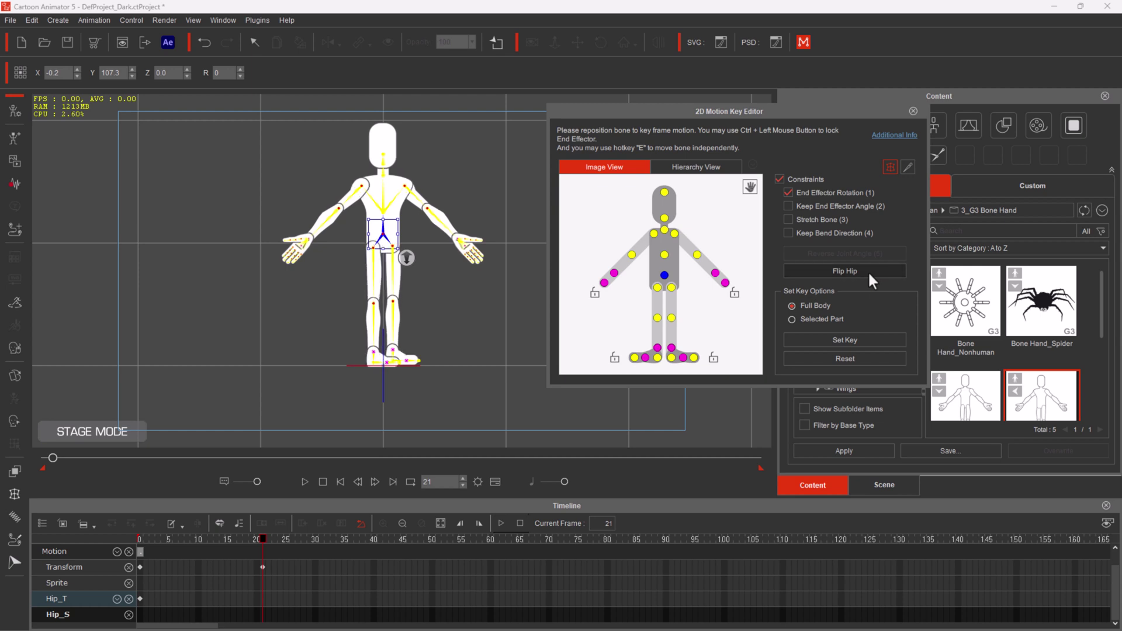
pyautogui.click(869, 273)
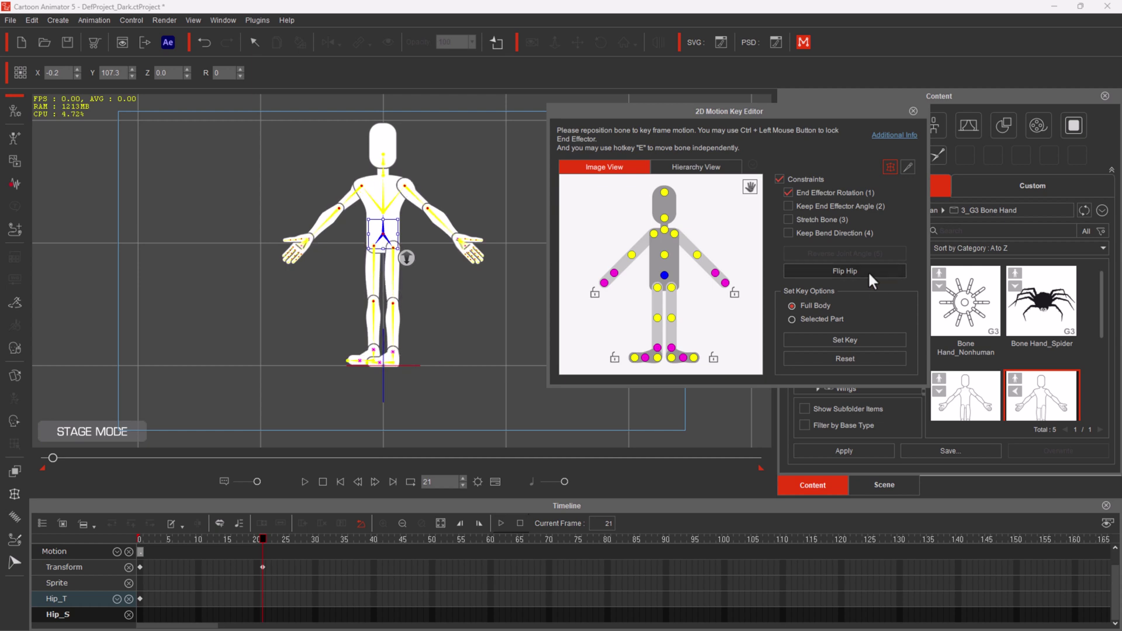
pyautogui.click(869, 273)
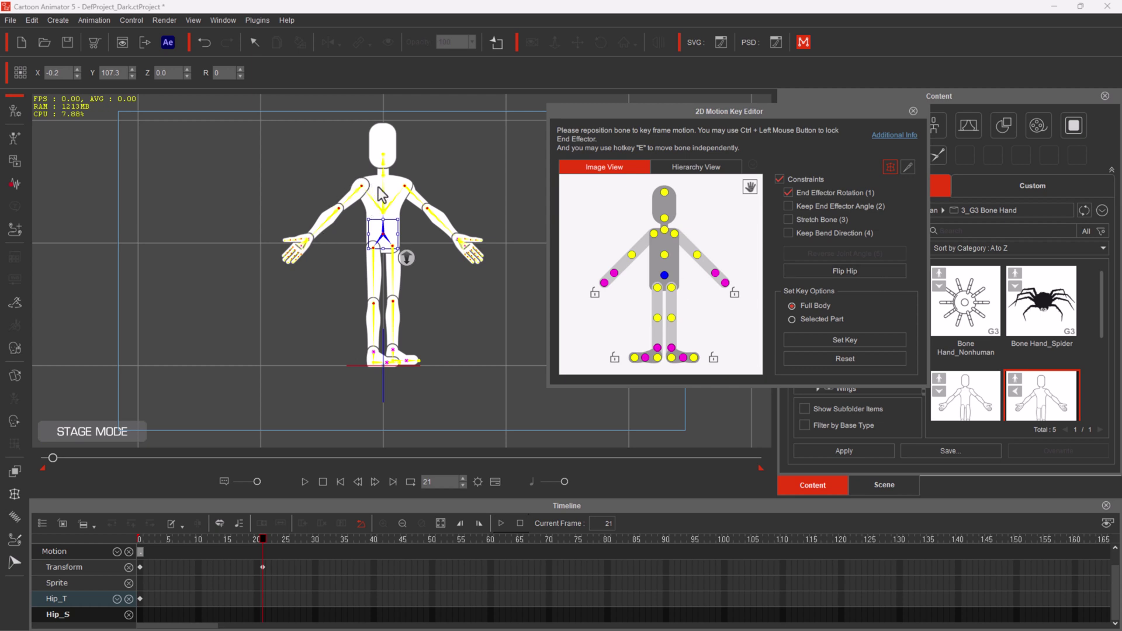
pyautogui.click(829, 269)
pyautogui.click(829, 269)
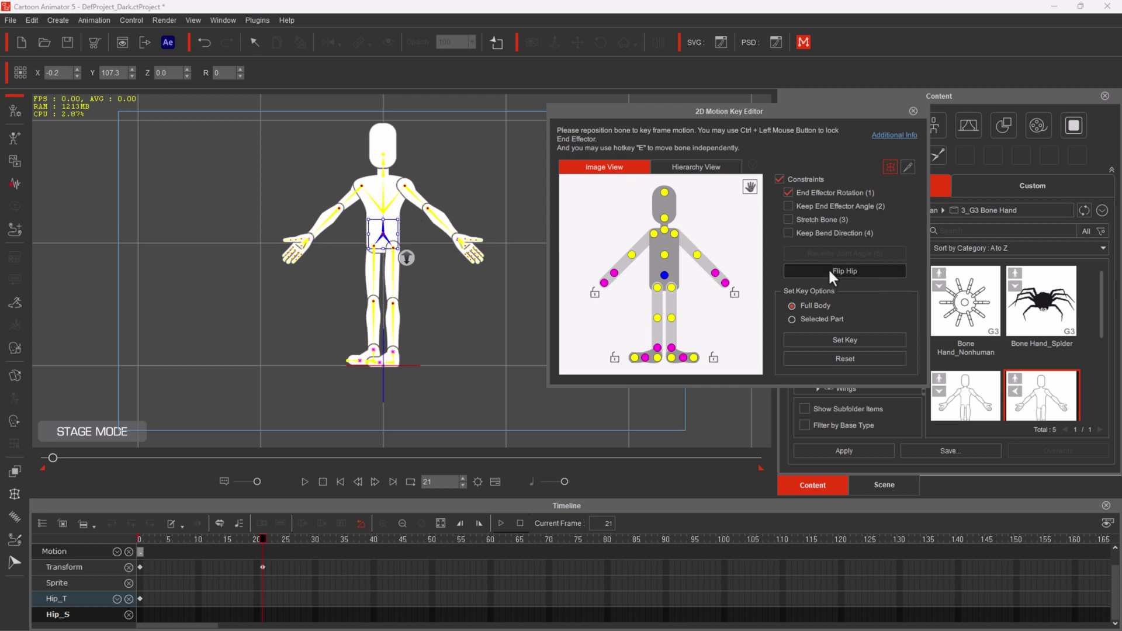
# Step: Flip the dummy's hip direction several more times at frame 21, ending with the feet pointing opposite to their frame 0 direction
pyautogui.click(829, 269)
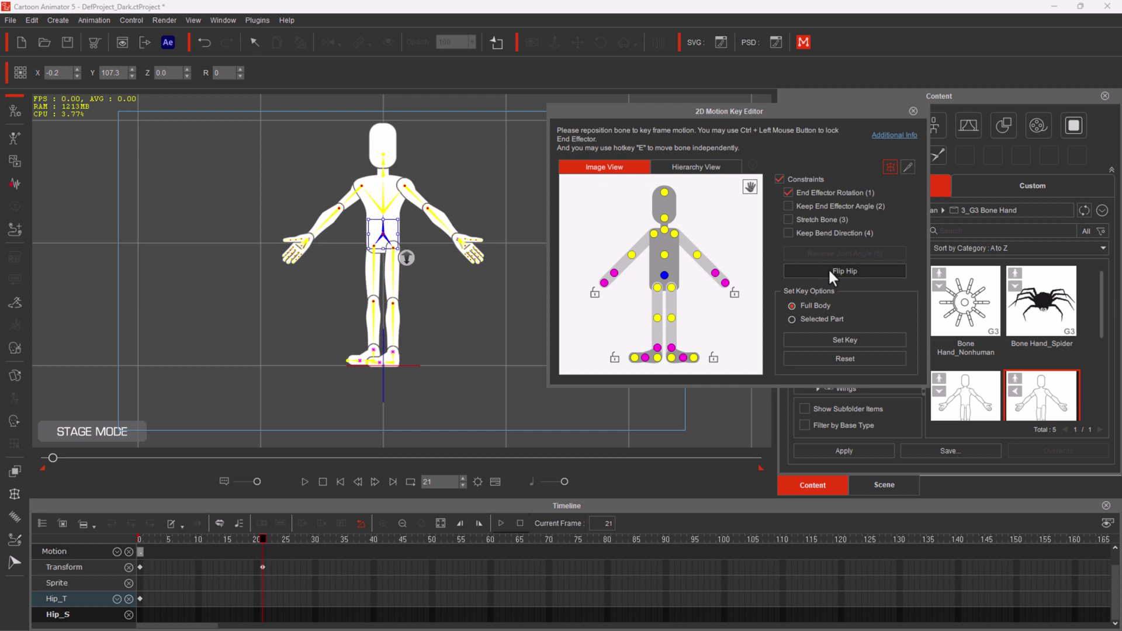
pyautogui.click(829, 269)
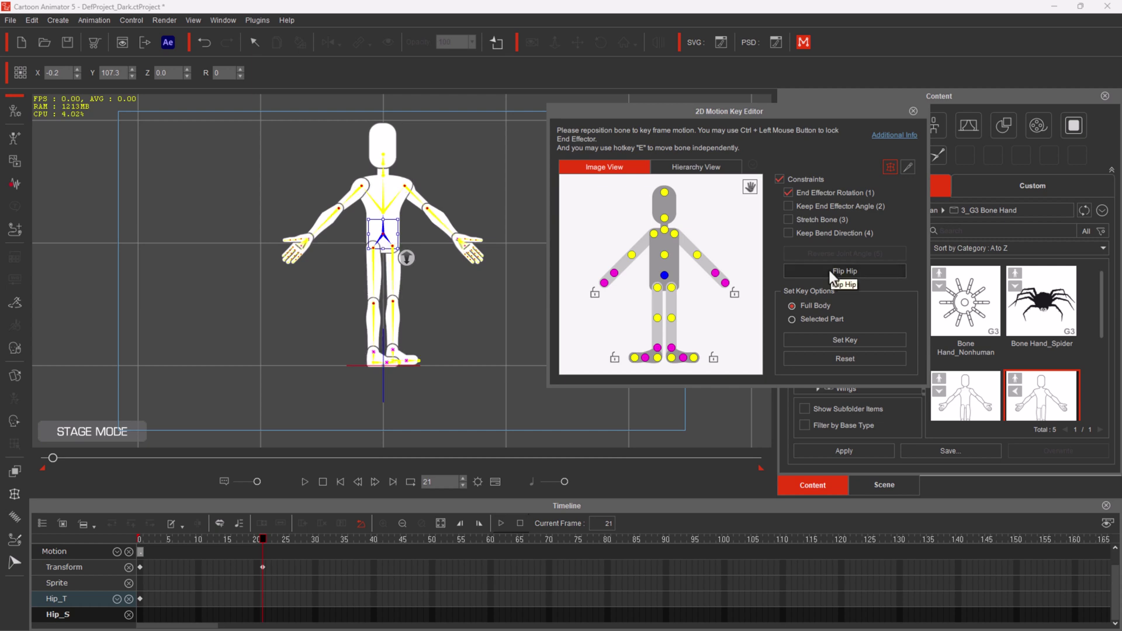
pyautogui.click(829, 269)
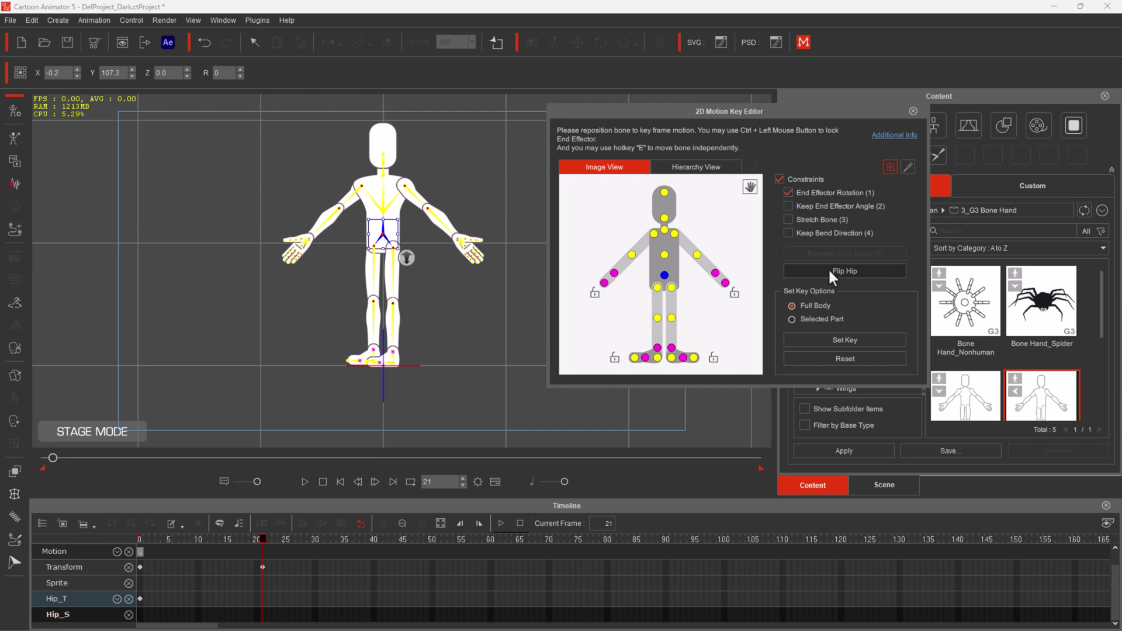
pyautogui.click(829, 268)
pyautogui.click(828, 267)
pyautogui.click(829, 268)
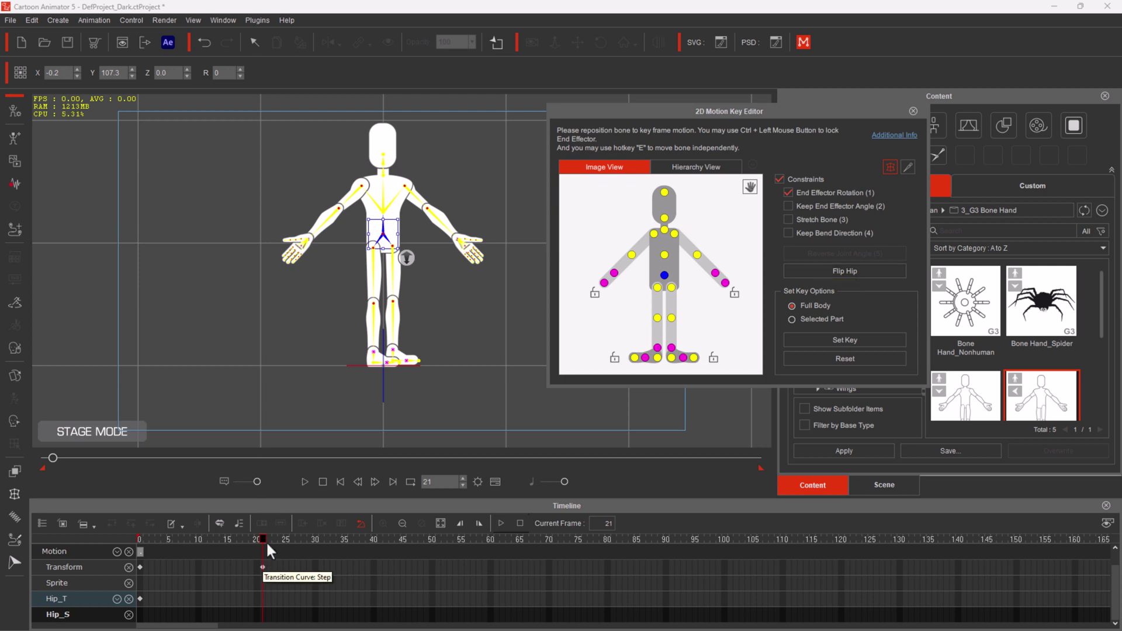
# Step: Play the animation from frame 0 to review the hip flip at frame 21, and return to frame 0
pyautogui.moveTo(160, 546); pyautogui.dragTo(517, 552)
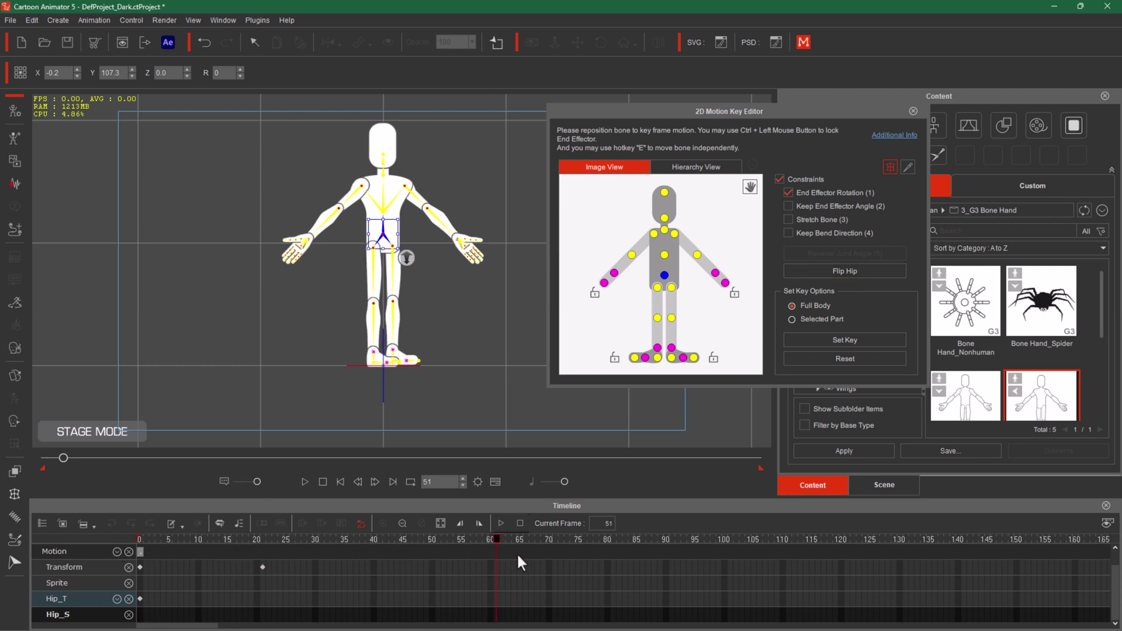
pyautogui.press('Home')
pyautogui.press('space')
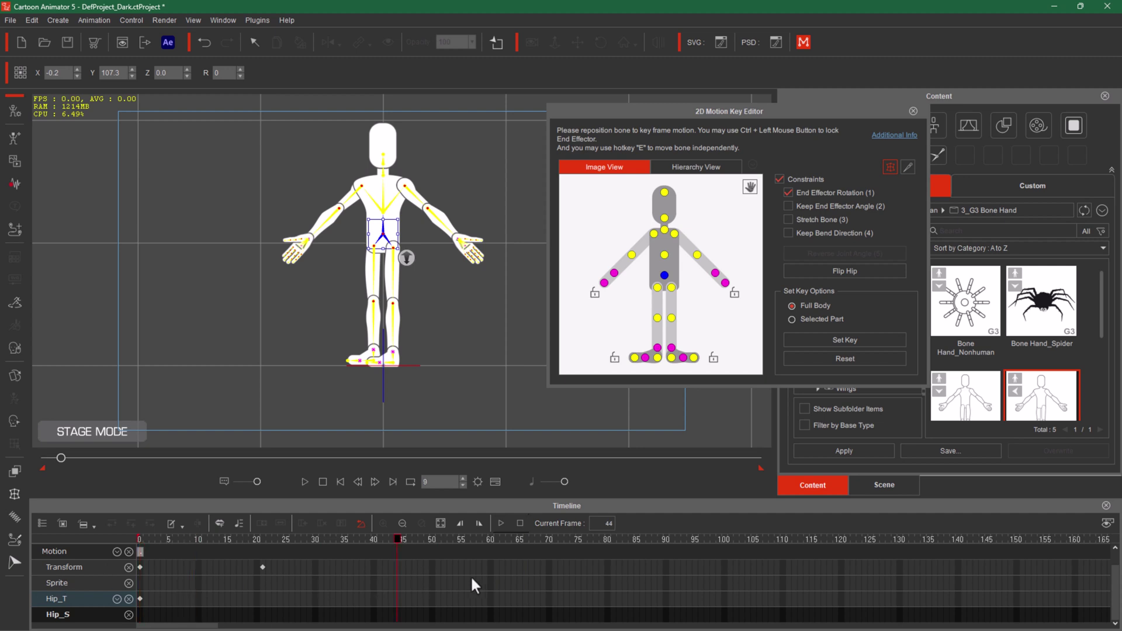
pyautogui.press('Home')
# Step: Turn off the End Effector Rotation constraint and delete the dummy's hip-flip key at frame 21
pyautogui.click(788, 194)
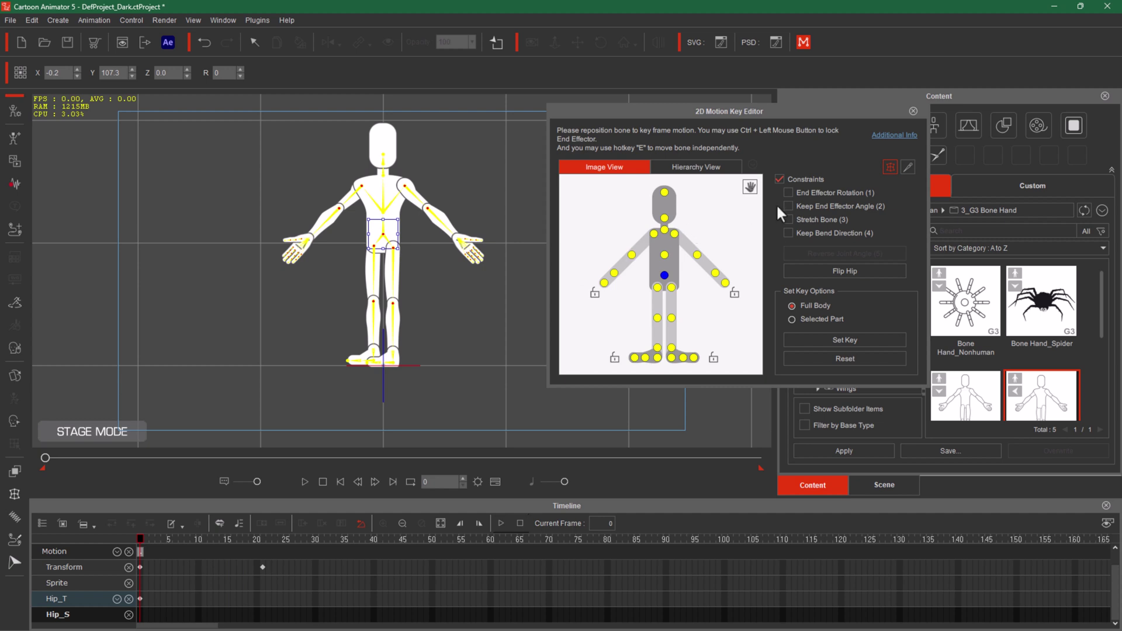
pyautogui.moveTo(140, 538); pyautogui.dragTo(262, 538)
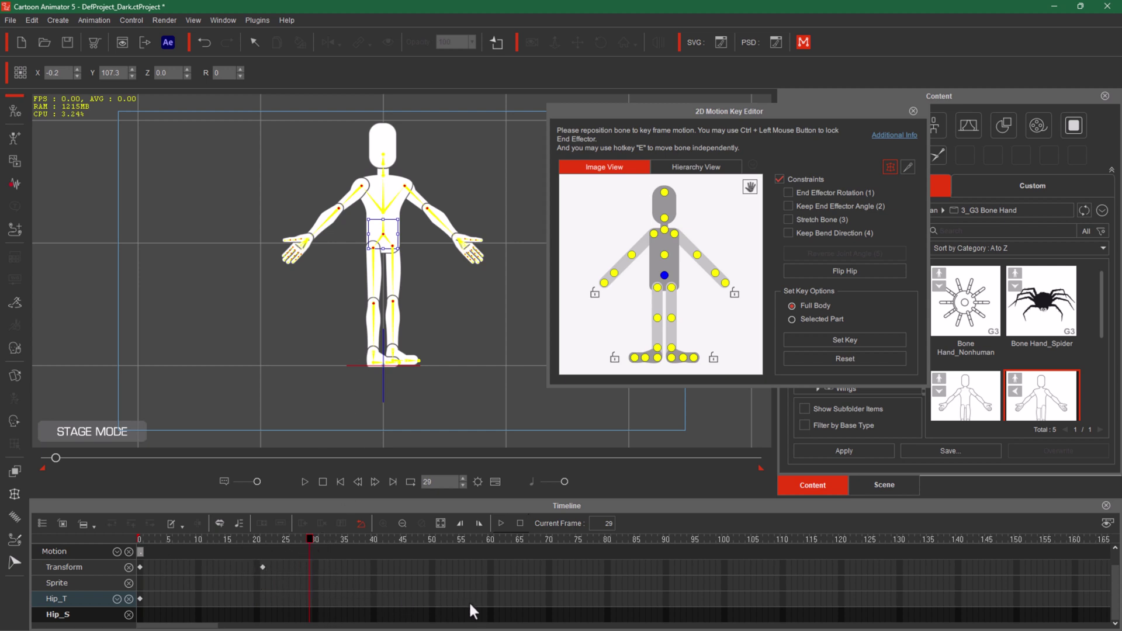
pyautogui.moveTo(470, 603); pyautogui.dragTo(49, 528)
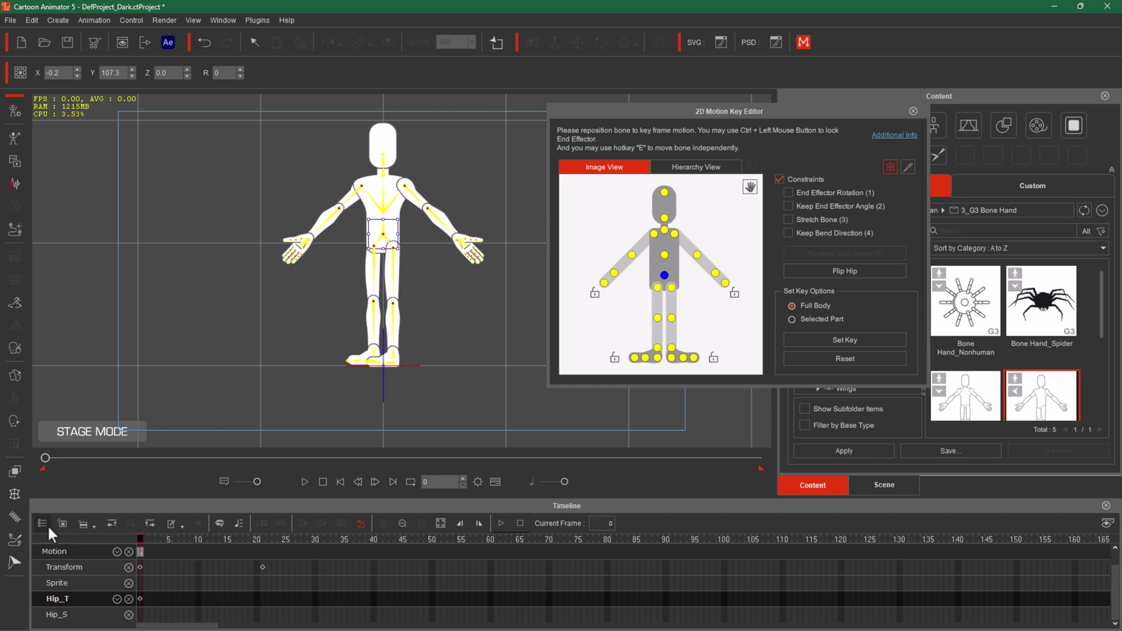
pyautogui.press('Delete')
pyautogui.click(853, 357)
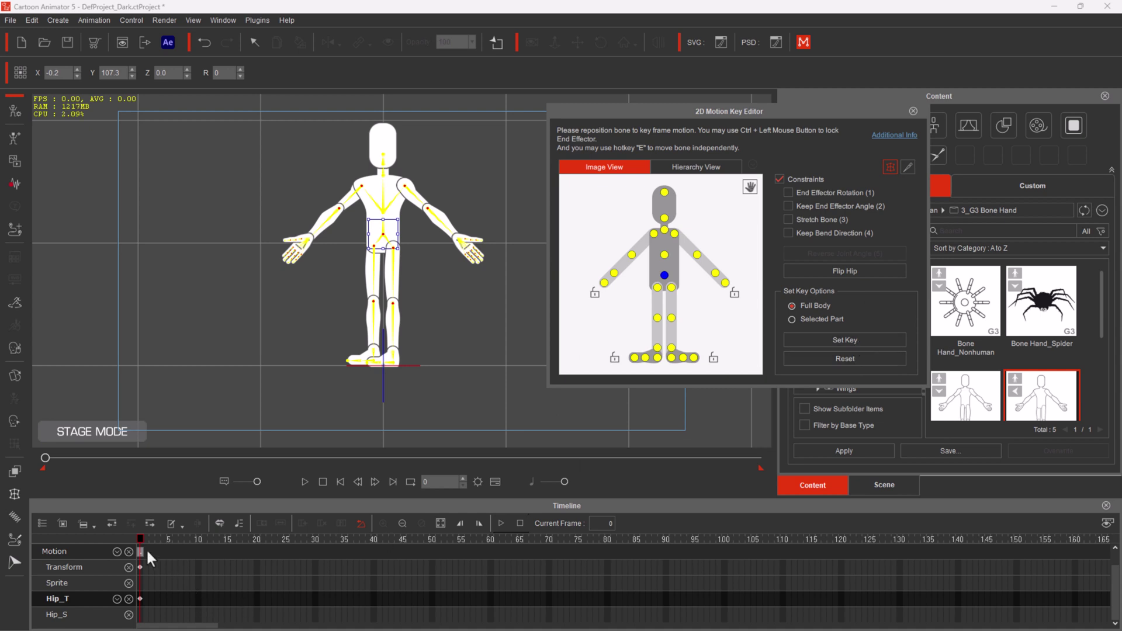
pyautogui.click(869, 335)
# Step: Move to frame 6 and rotate the left foot bone LFoot to about 354 degrees with End Effector Rotation off
pyautogui.moveTo(138, 539); pyautogui.dragTo(151, 539)
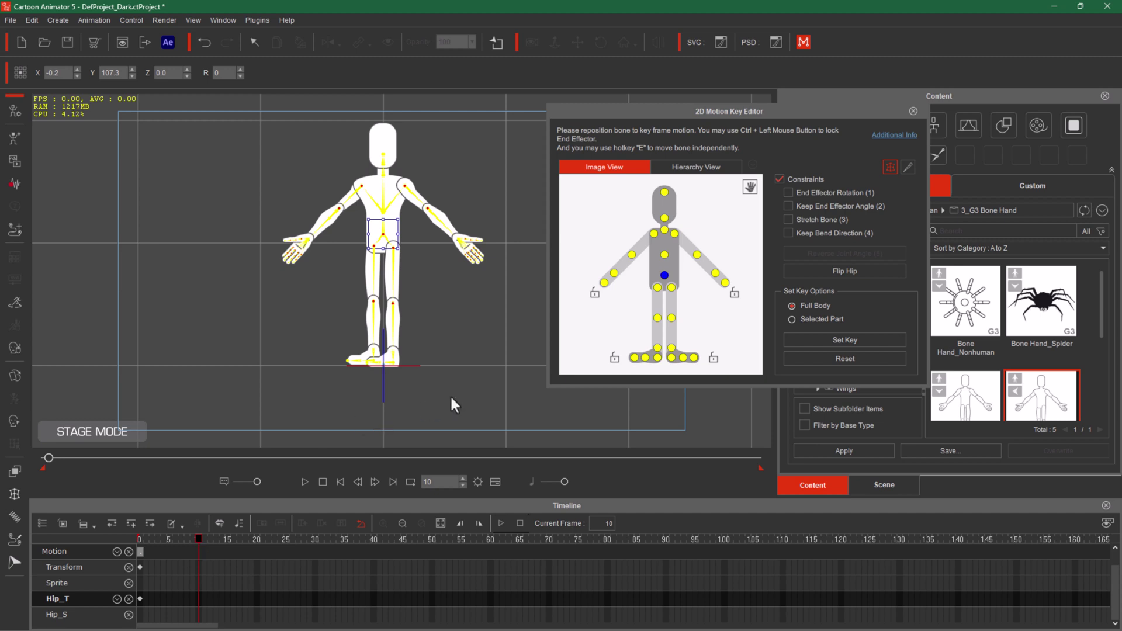
pyautogui.scroll(3, 444, 362)
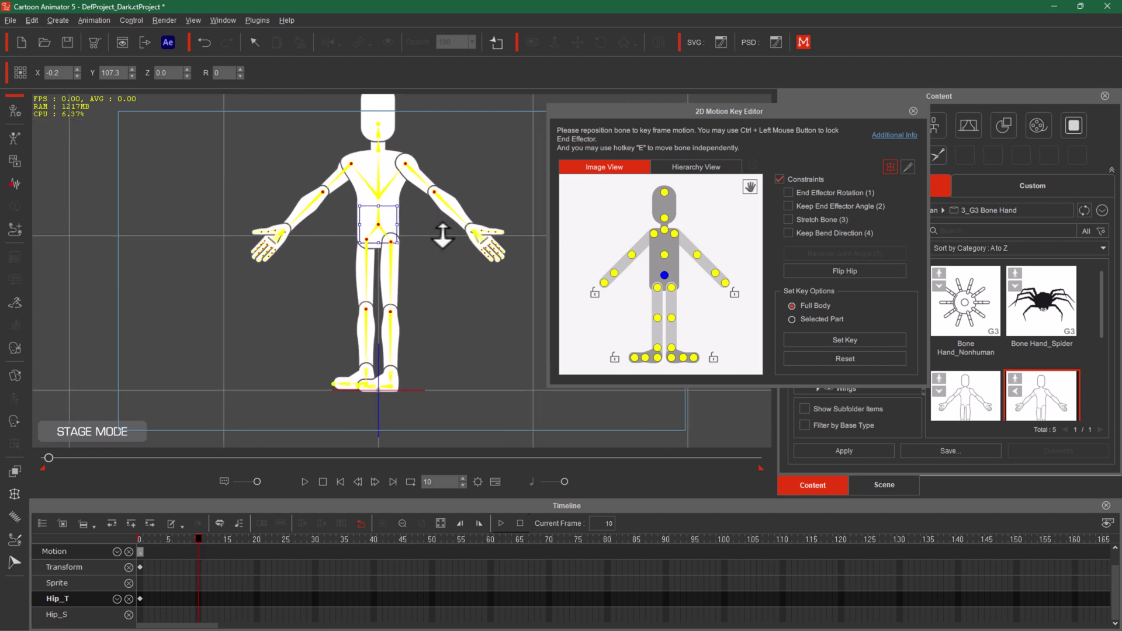
pyautogui.scroll(2, 412, 358)
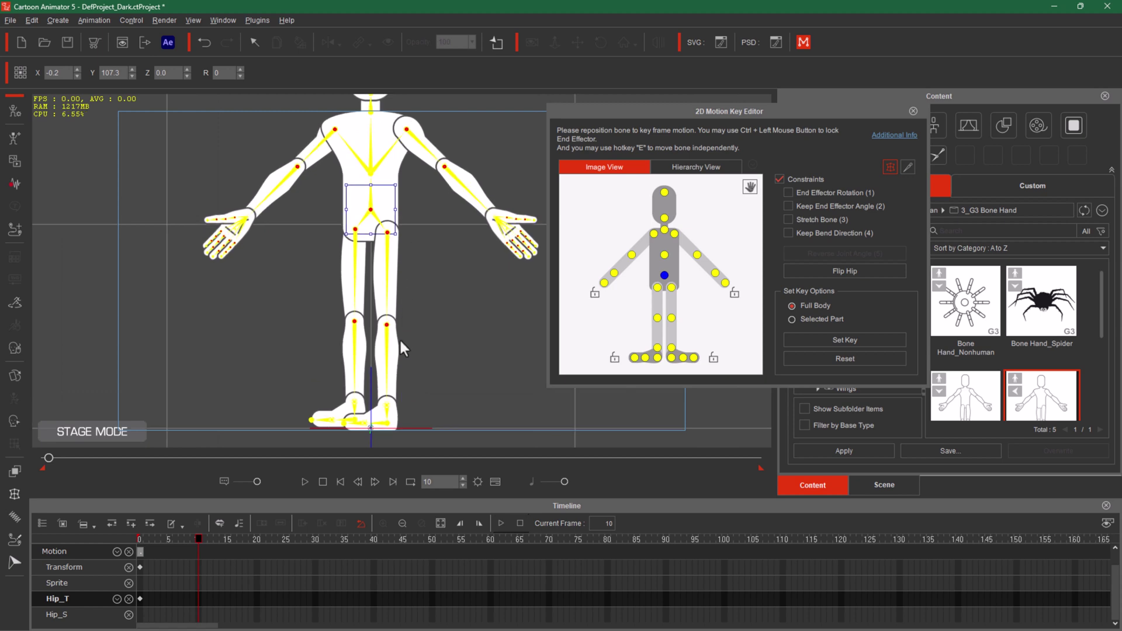
pyautogui.moveTo(406, 395); pyautogui.dragTo(409, 311)
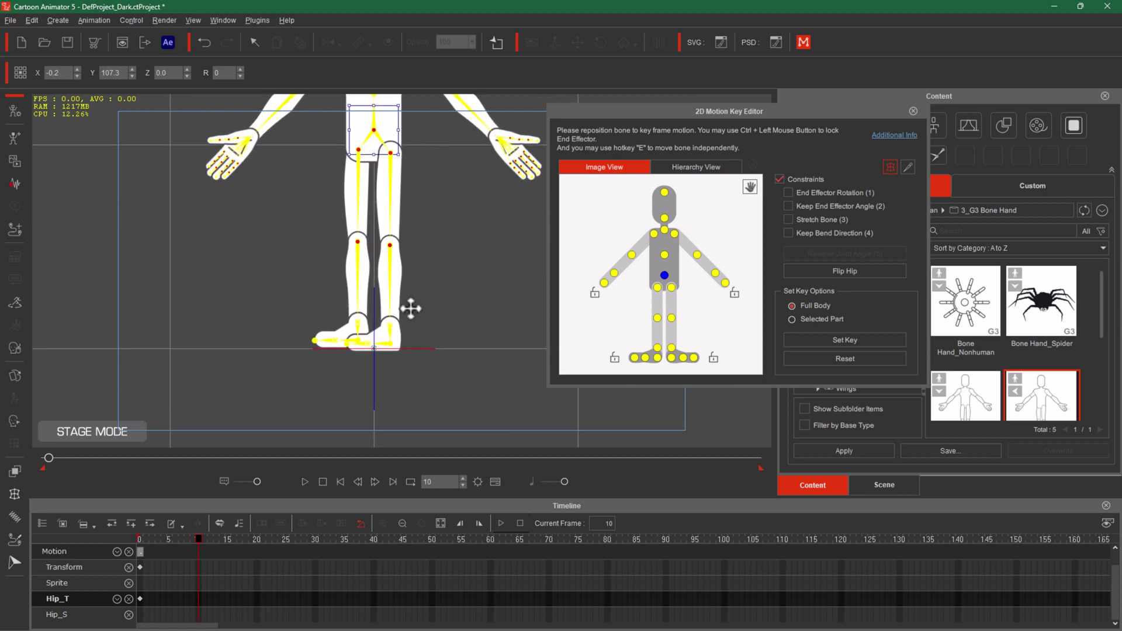
pyautogui.scroll(2, 404, 281)
pyautogui.click(380, 304)
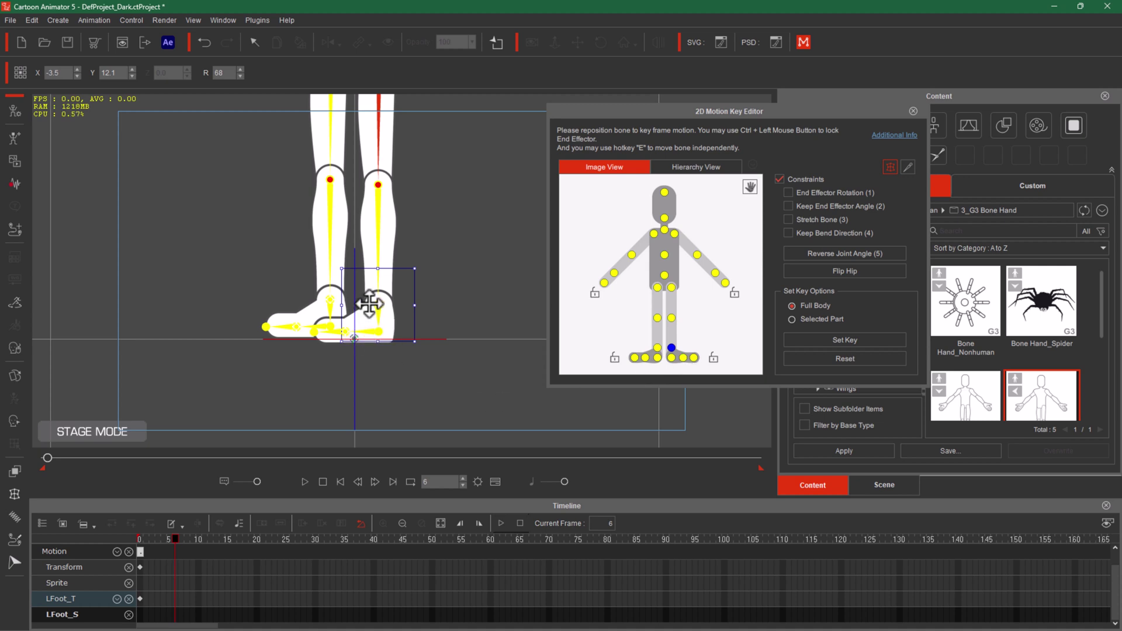
pyautogui.moveTo(421, 261); pyautogui.dragTo(431, 240)
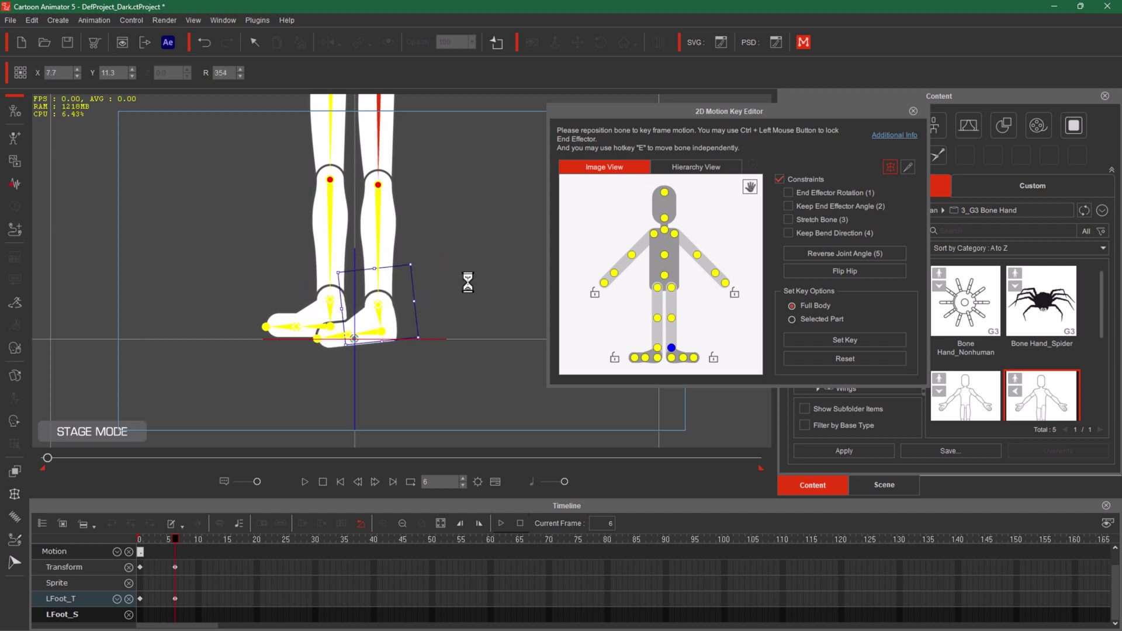
# Step: Rotate the LFoot2 bone to about 15 degrees and shift it backward to about X 12.5, Y 5.5
pyautogui.click(671, 357)
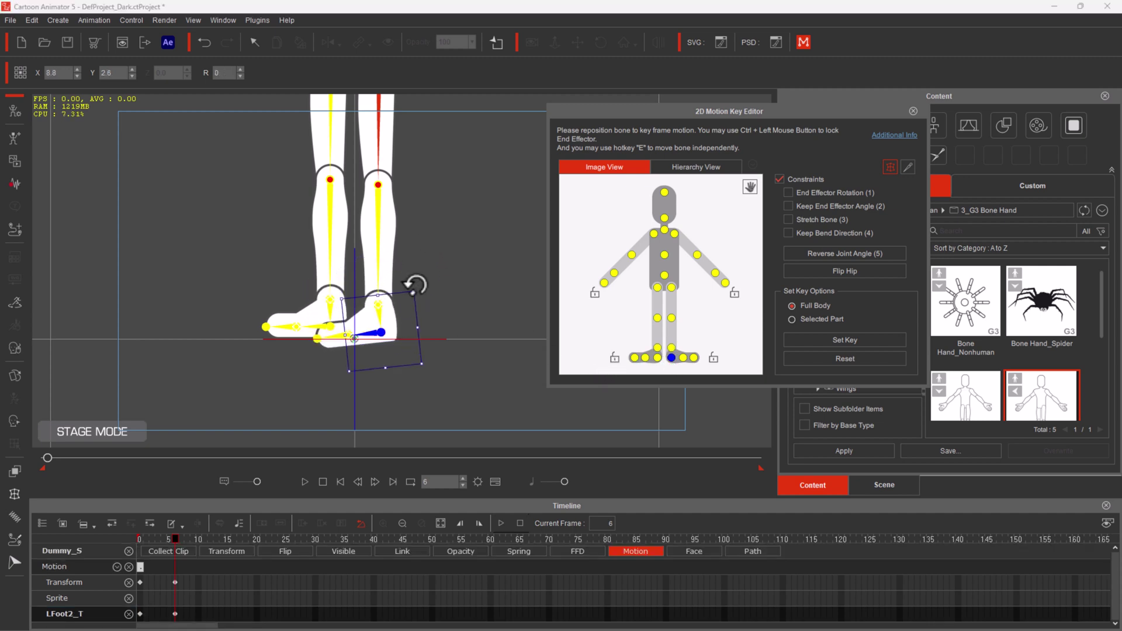
pyautogui.moveTo(419, 339); pyautogui.dragTo(456, 276)
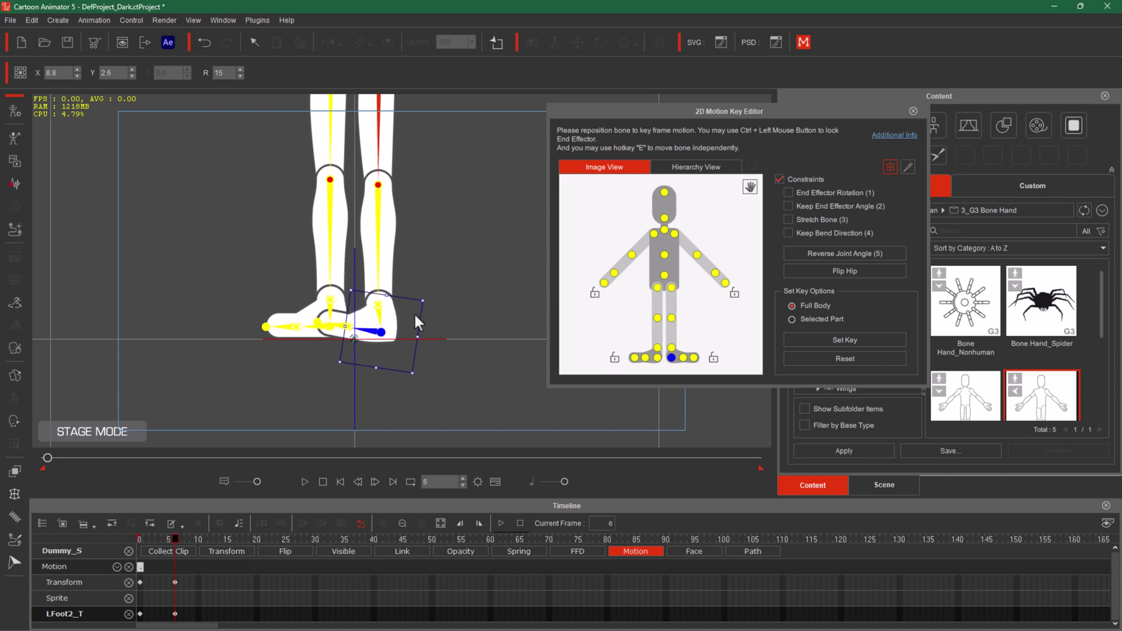
pyautogui.moveTo(408, 317)
pyautogui.mouseDown()
pyautogui.moveTo(403, 292)
pyautogui.moveTo(408, 313)
pyautogui.moveTo(376, 333)
pyautogui.moveTo(423, 291)
pyautogui.moveTo(401, 316)
pyautogui.moveTo(419, 309)
pyautogui.mouseUp()
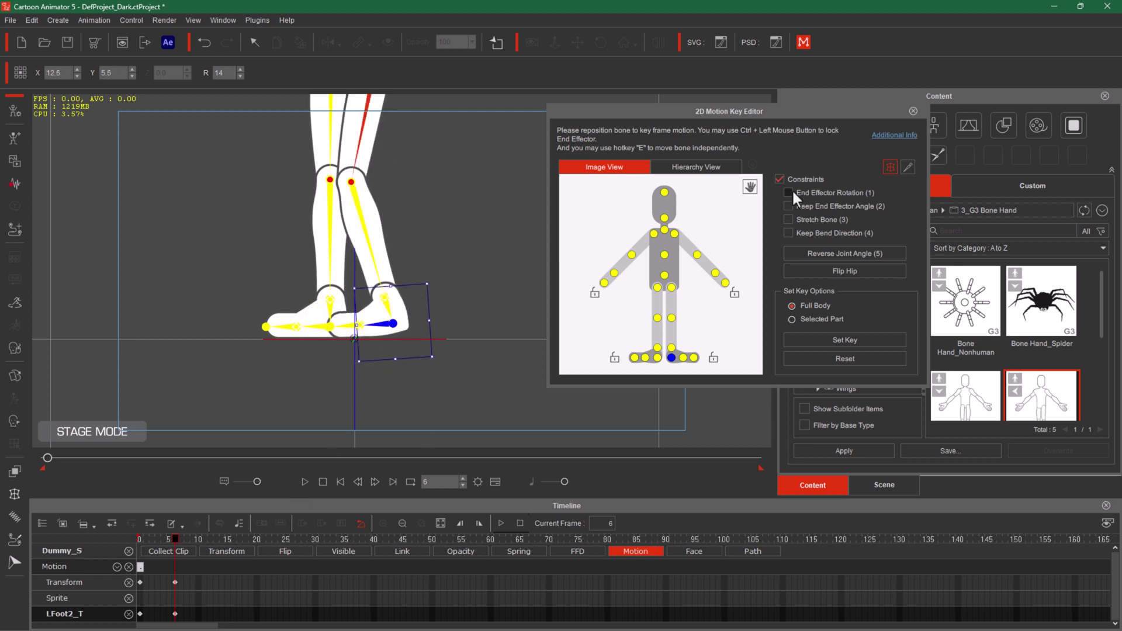
# Step: Undo the left foot pose changes keyed at frame 6
pyautogui.click(186, 584)
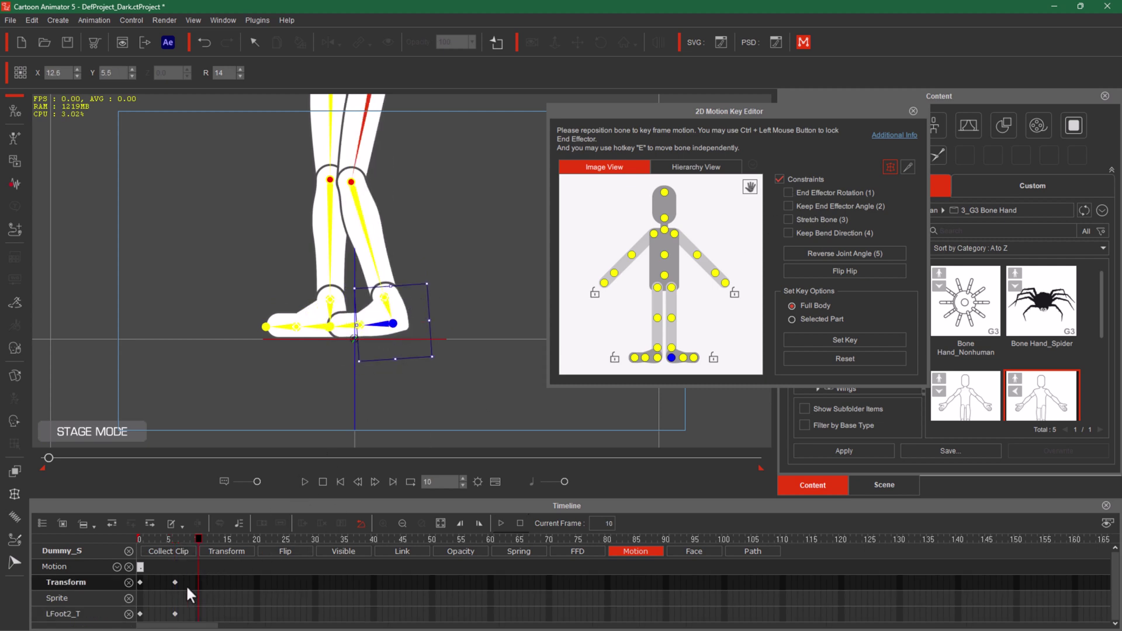
pyautogui.press('Left')
pyautogui.press('Left')
pyautogui.hotkey('ctrl', 'z')
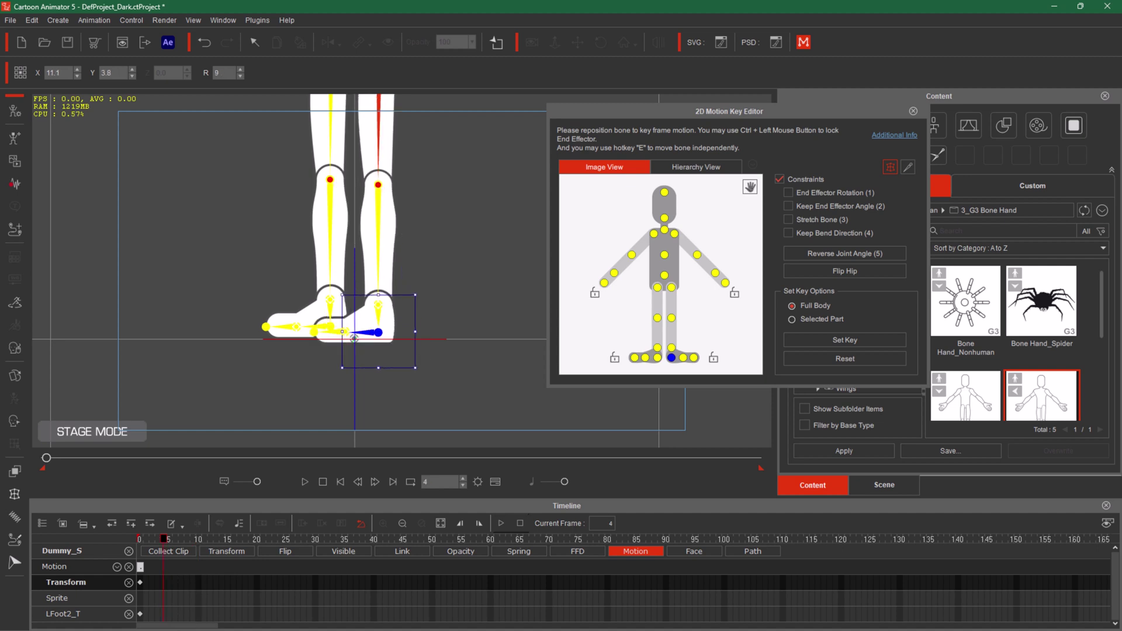
# Step: At frame 18, turn on End Effector Rotation and rotate the LFoot bone to about 64 degrees, raising the heel
pyautogui.moveTo(163, 538); pyautogui.dragTo(245, 540)
pyautogui.click(829, 191)
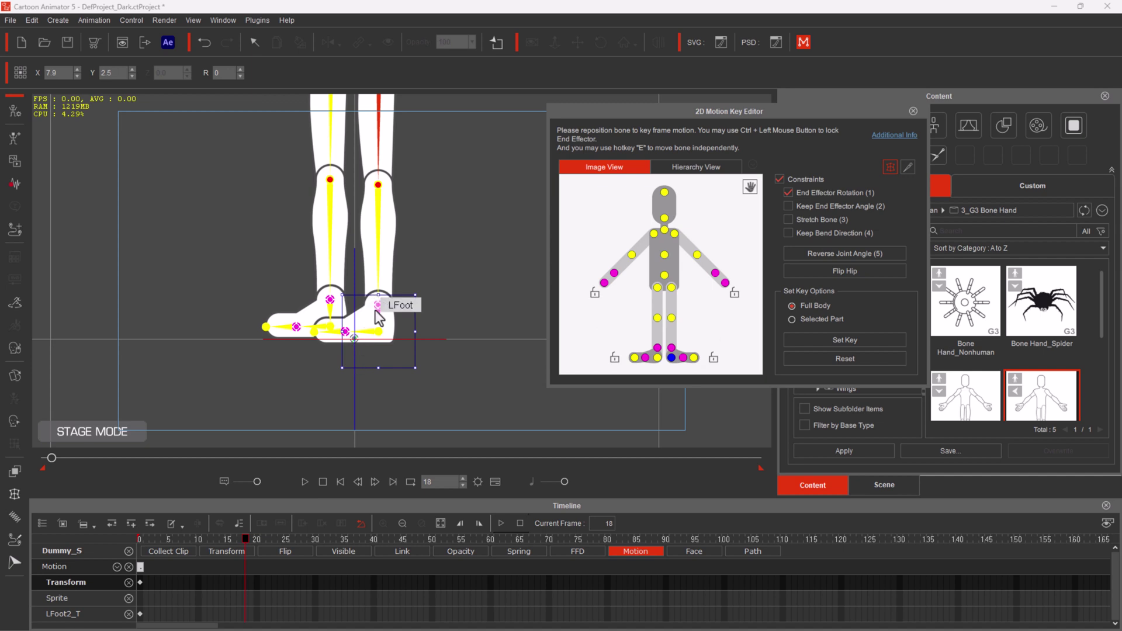
pyautogui.click(672, 351)
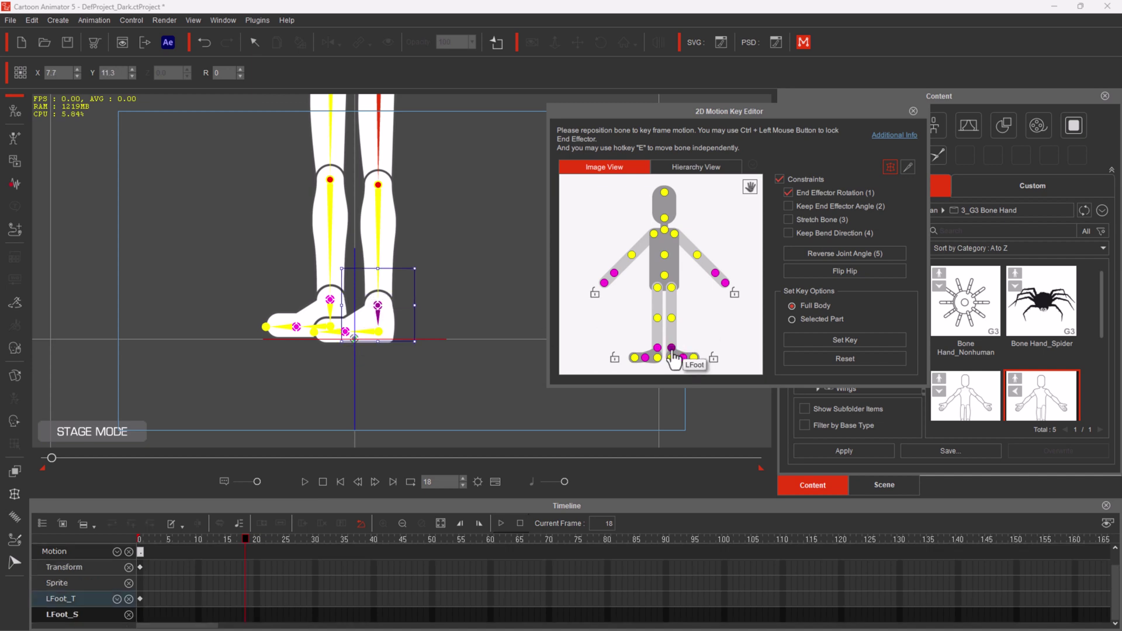
pyautogui.moveTo(452, 289); pyautogui.dragTo(392, 269)
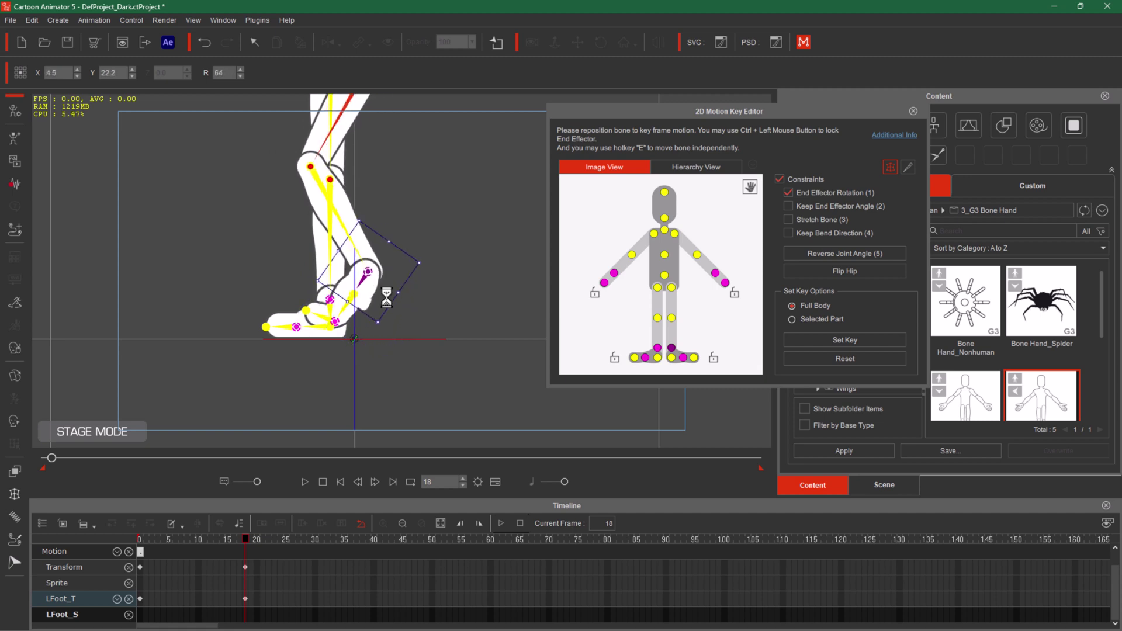
# Step: Move LFoot to about X 14.4, Y 11.6 with End Effector Rotation off, and rotate it to about 65 degrees with the constraint on
pyautogui.click(849, 189)
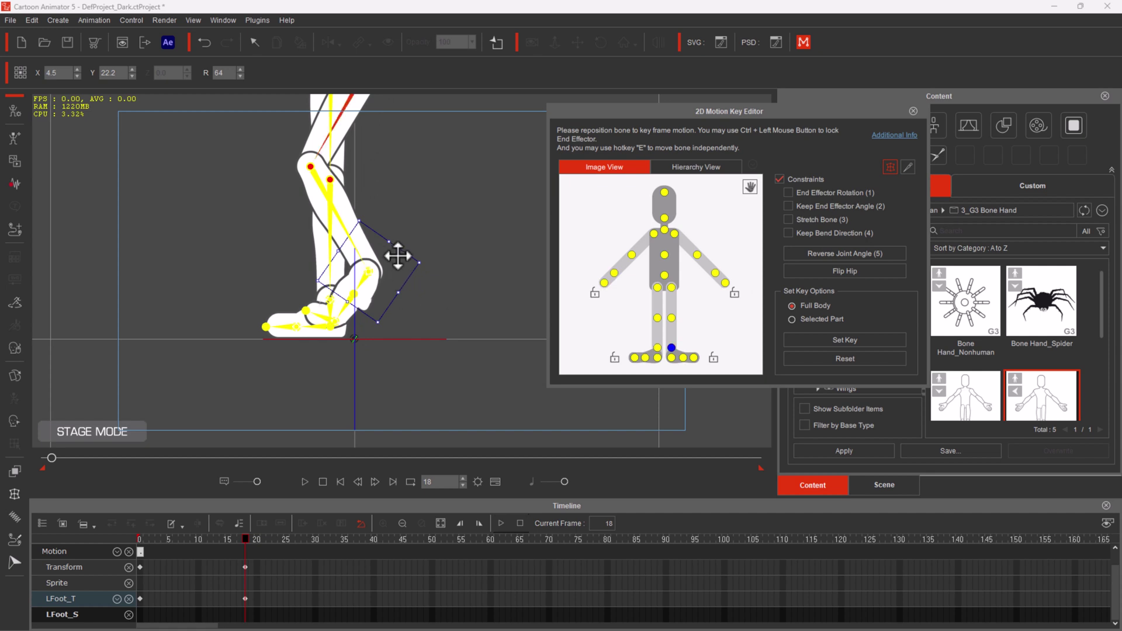
pyautogui.moveTo(374, 307); pyautogui.dragTo(433, 318)
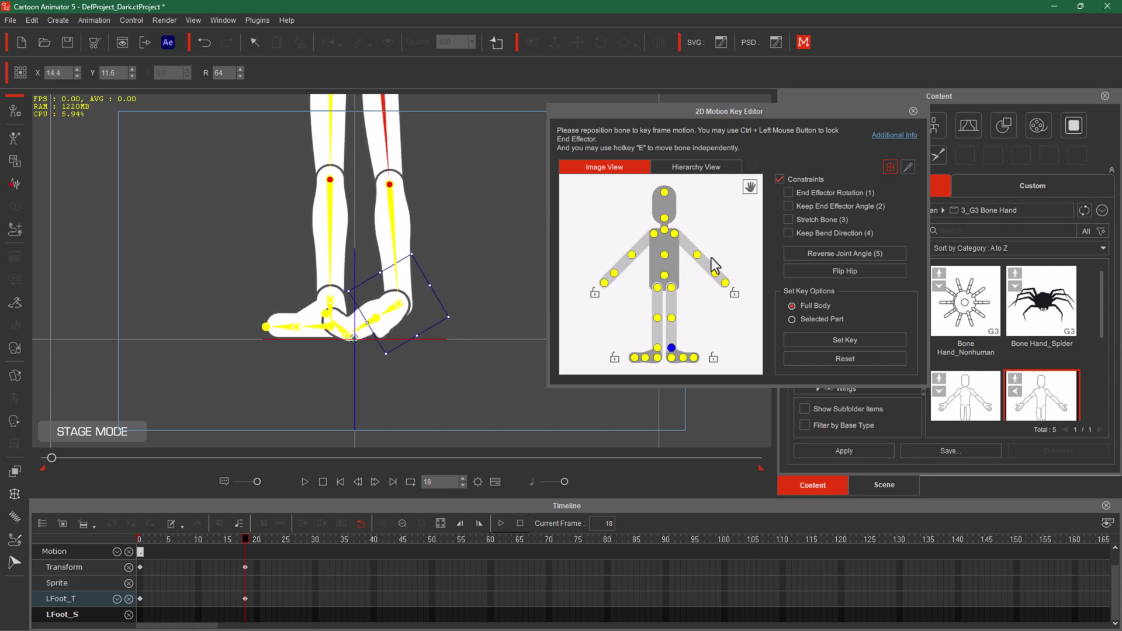
pyautogui.click(823, 192)
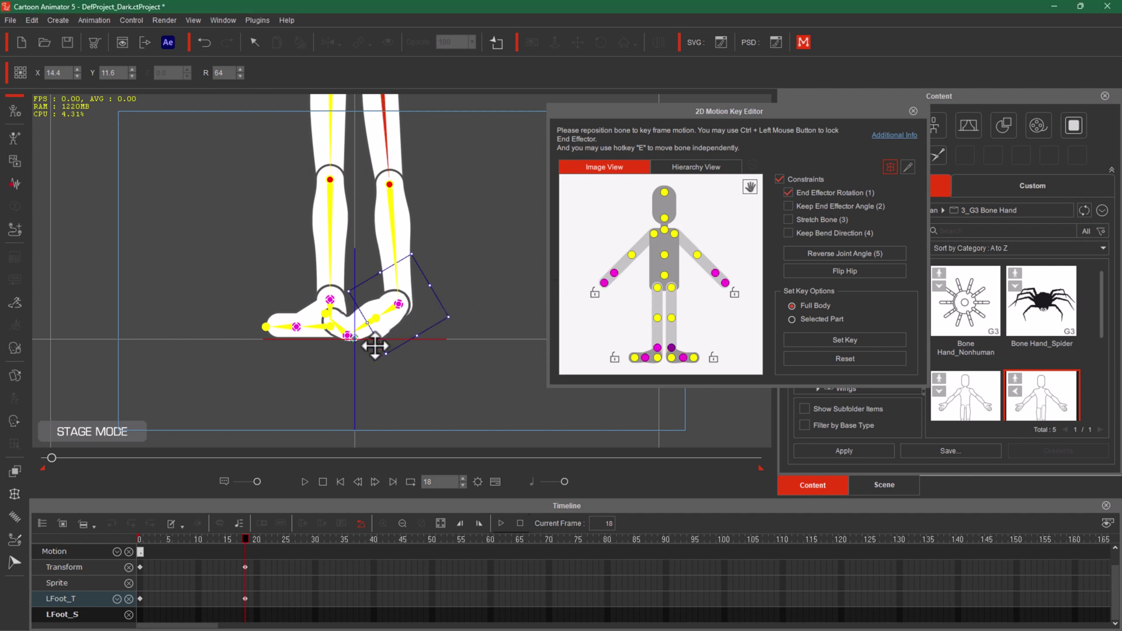
pyautogui.moveTo(375, 346); pyautogui.dragTo(457, 338)
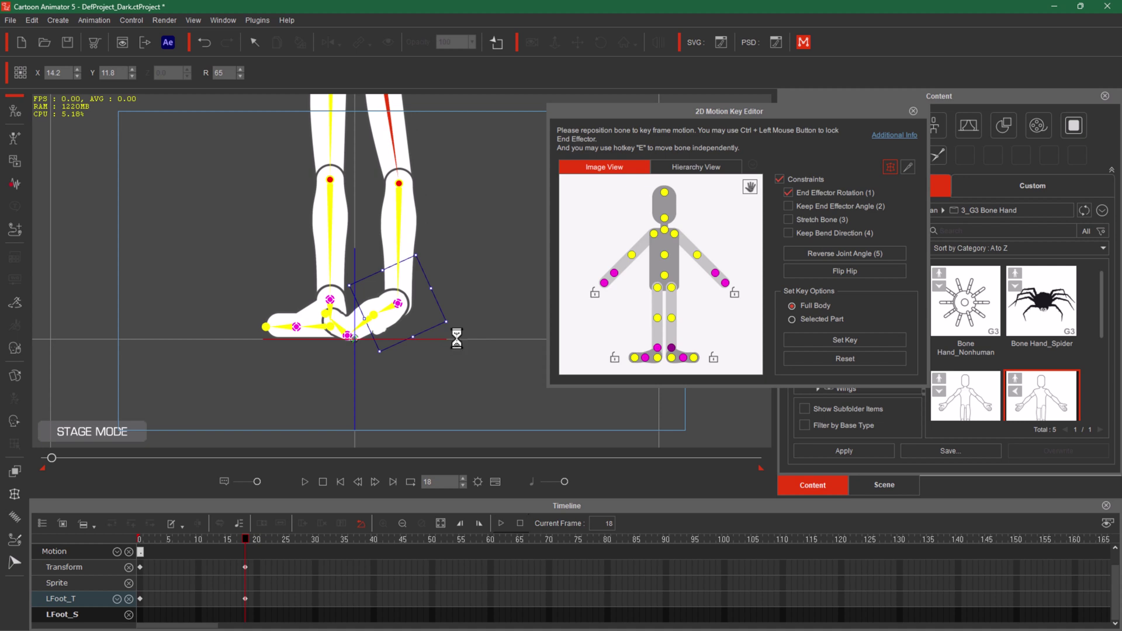
# Step: Replace End Effector Rotation with Keep End Effector Angle and move the left shank bone to about X 4.5, Y 50.9
pyautogui.click(789, 191)
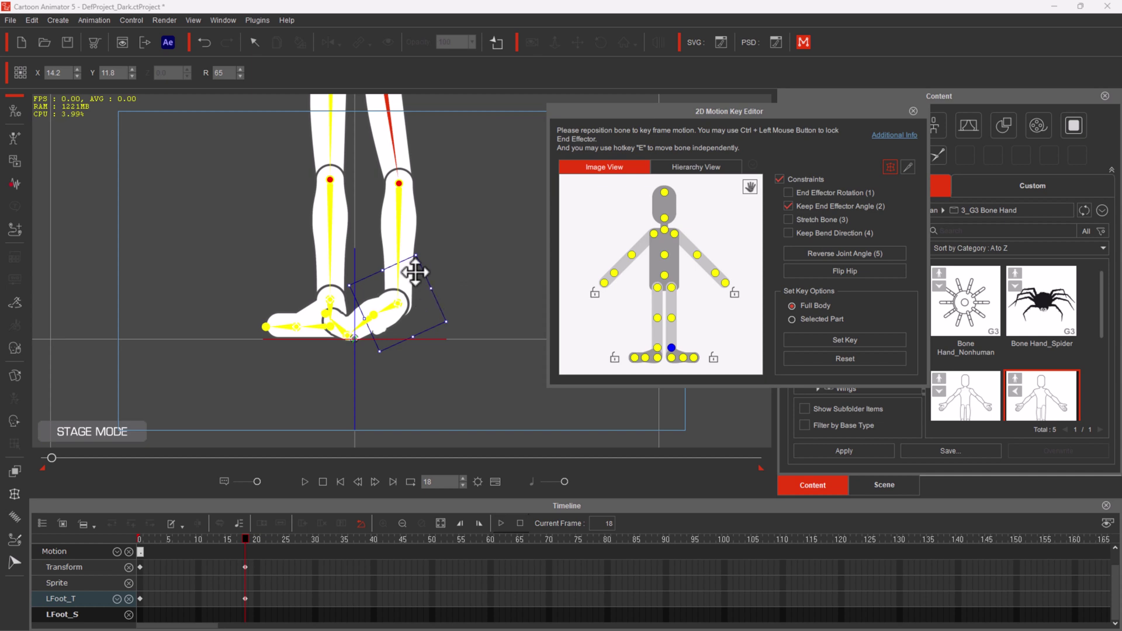
pyautogui.click(402, 187)
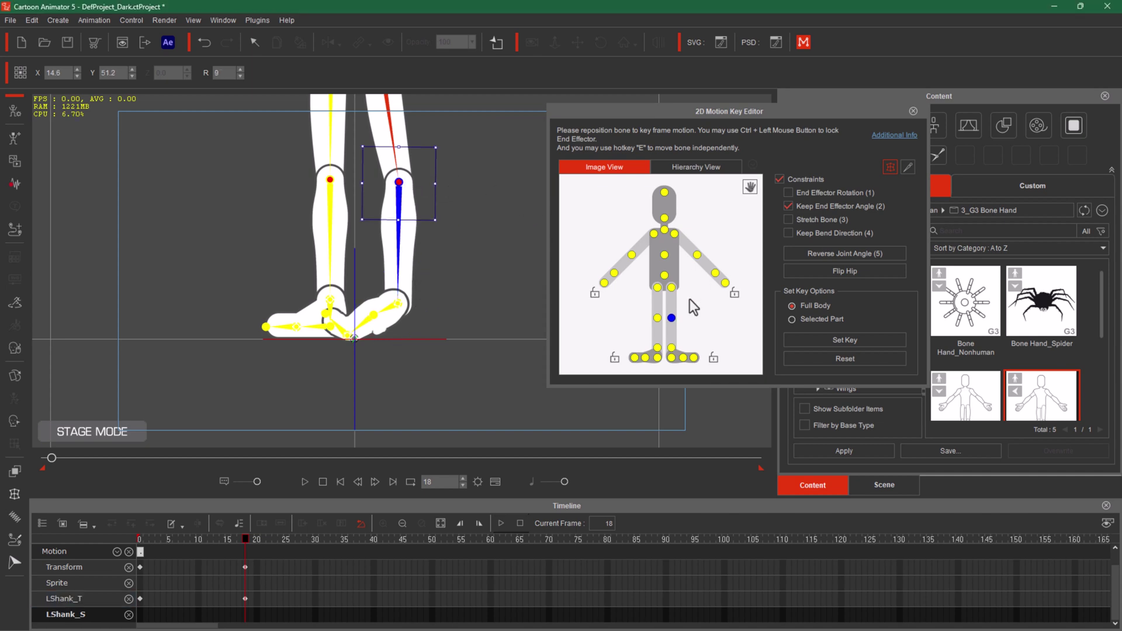
pyautogui.moveTo(421, 206); pyautogui.dragTo(380, 413)
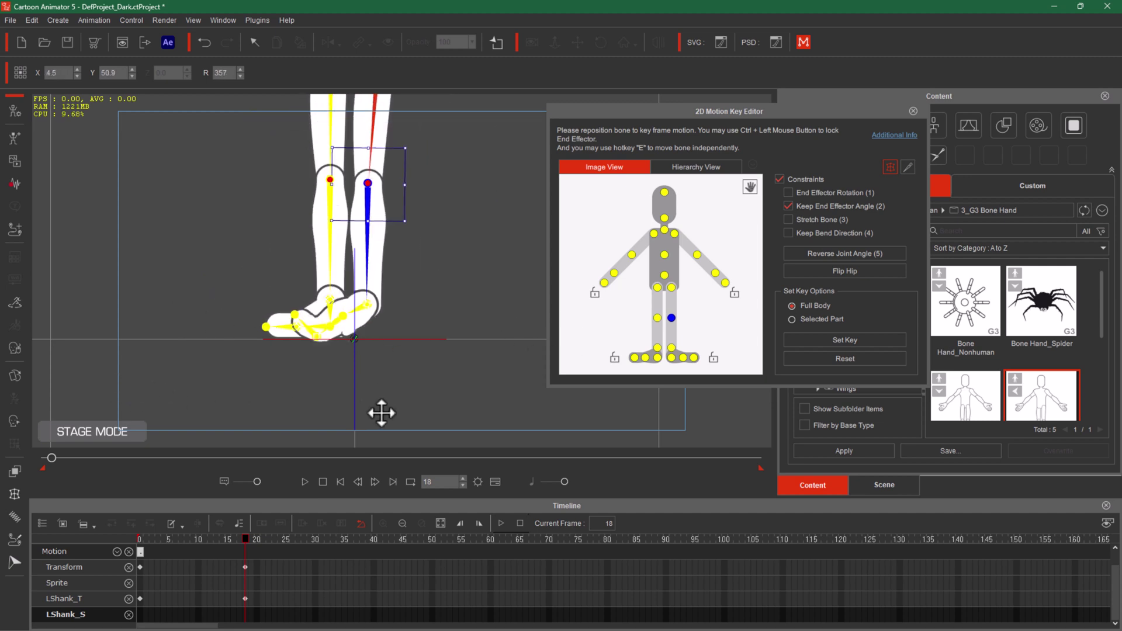
# Step: Move the left shank to about X 0.3, Y 51.4 with Keep End Effector Angle off, and to about X -12.6, Y 55.7 with it on
pyautogui.click(859, 206)
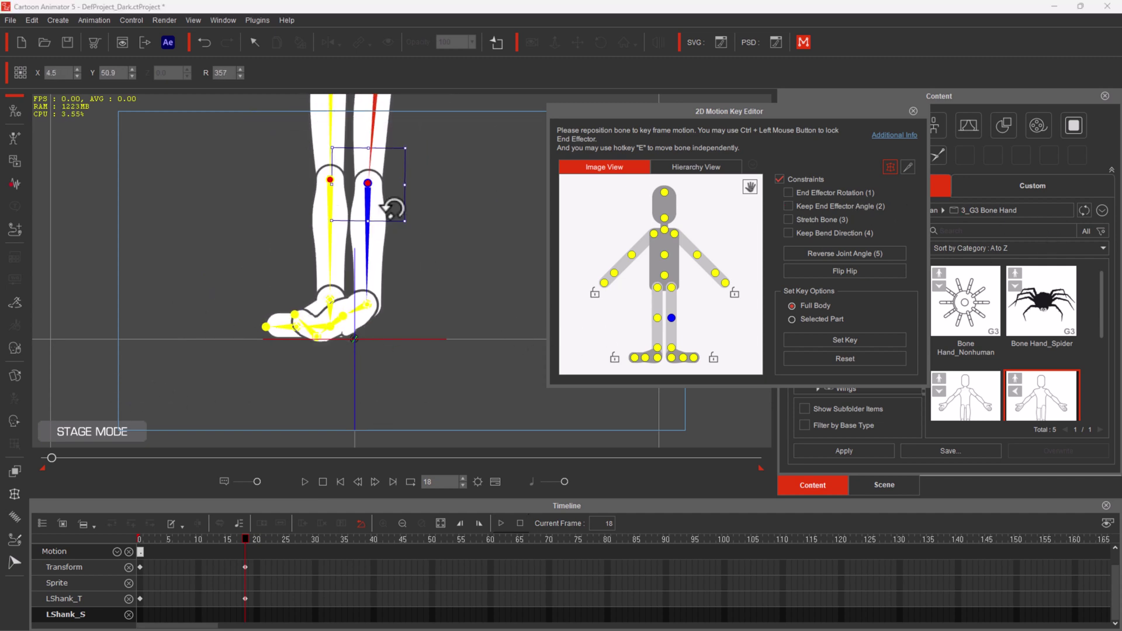
pyautogui.moveTo(251, 195); pyautogui.dragTo(341, 384)
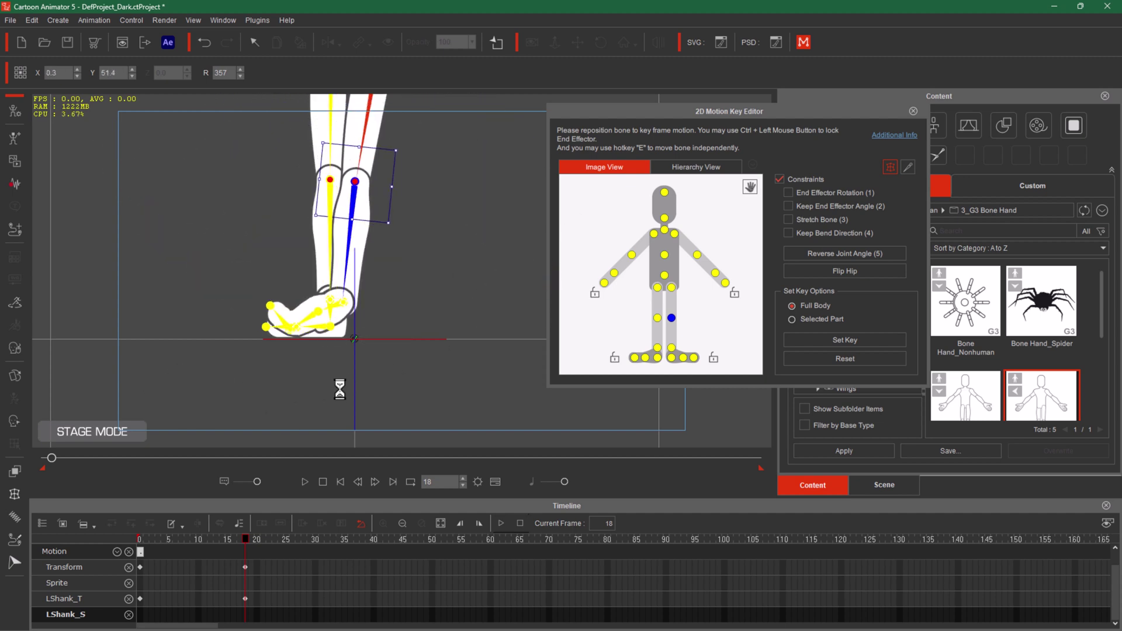
pyautogui.click(832, 209)
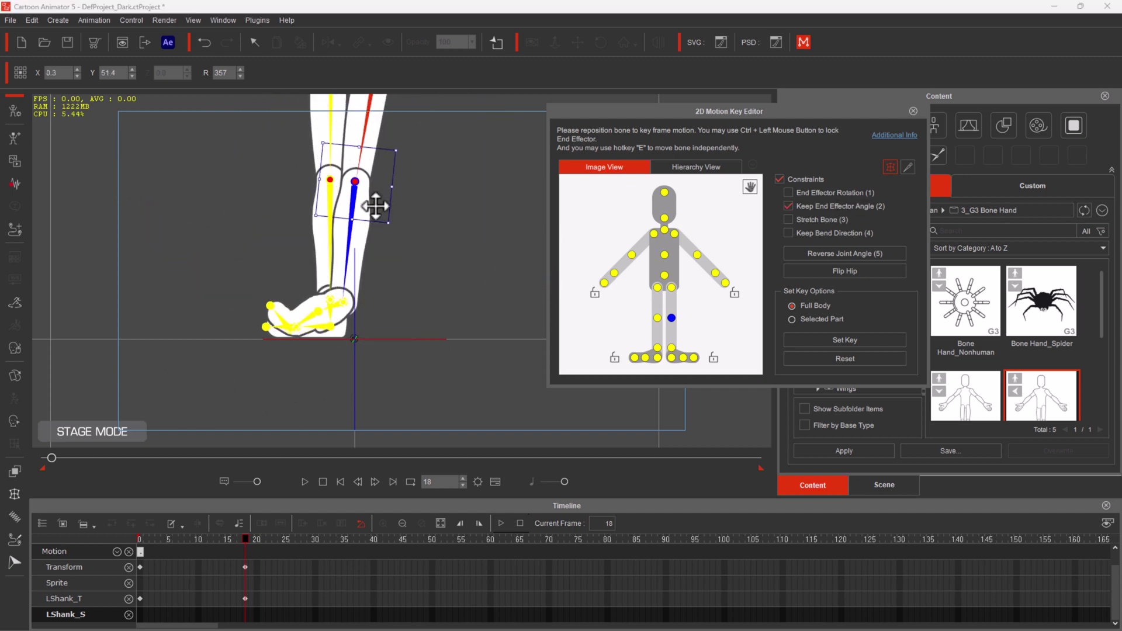
pyautogui.moveTo(374, 206); pyautogui.dragTo(274, 310)
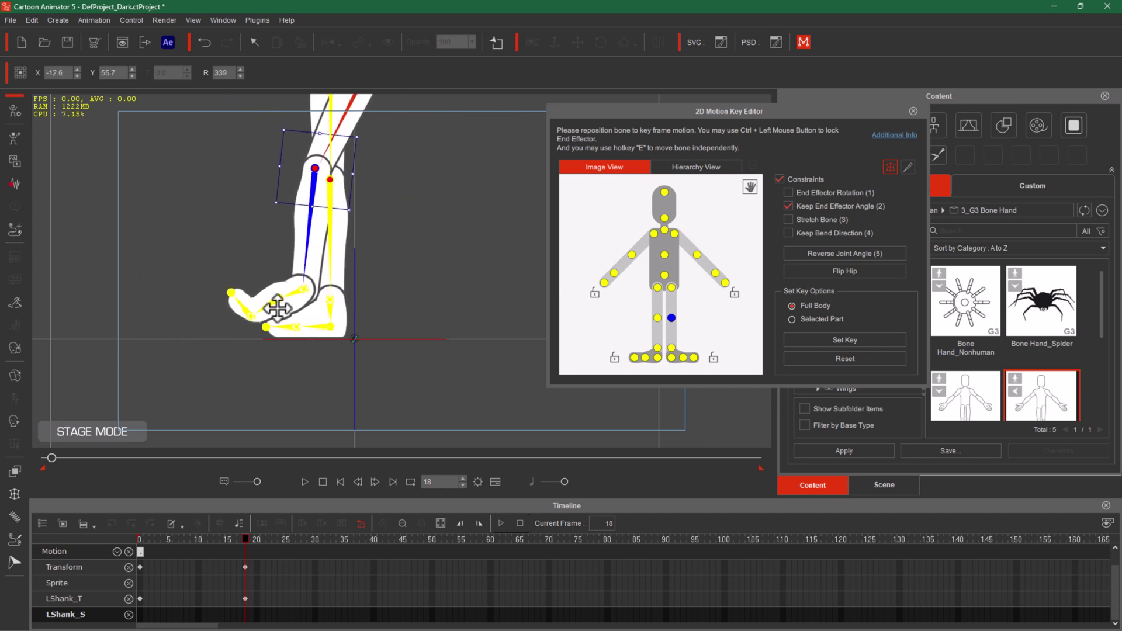
# Step: Replace Keep End Effector Angle with Stretch Bone and move the left shank bone to stretch the leg
pyautogui.click(816, 204)
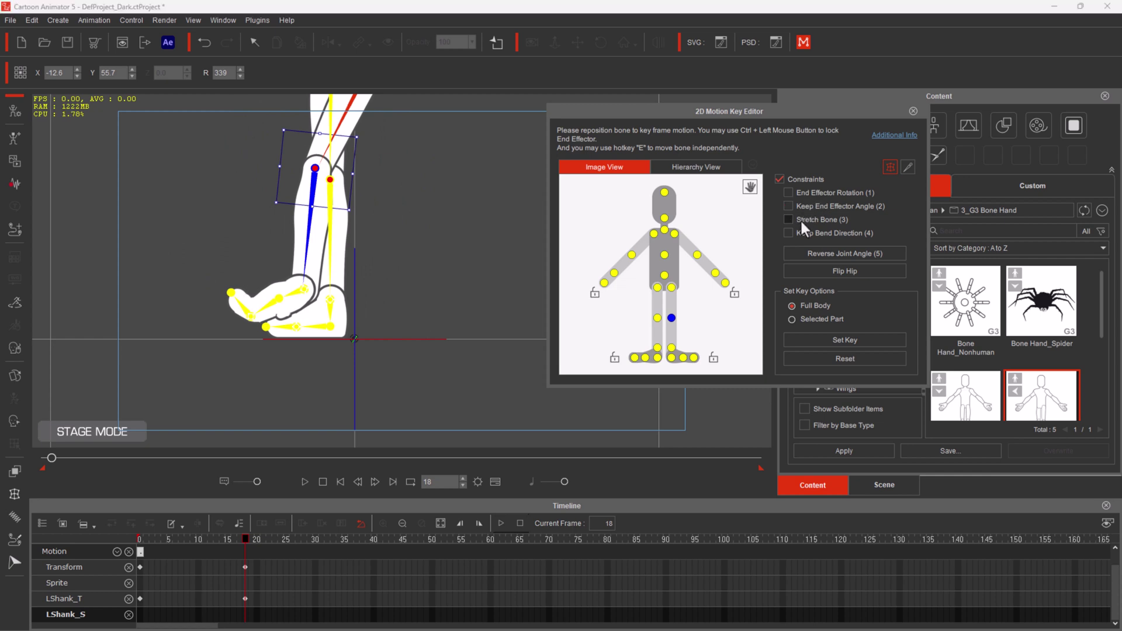
pyautogui.click(328, 190)
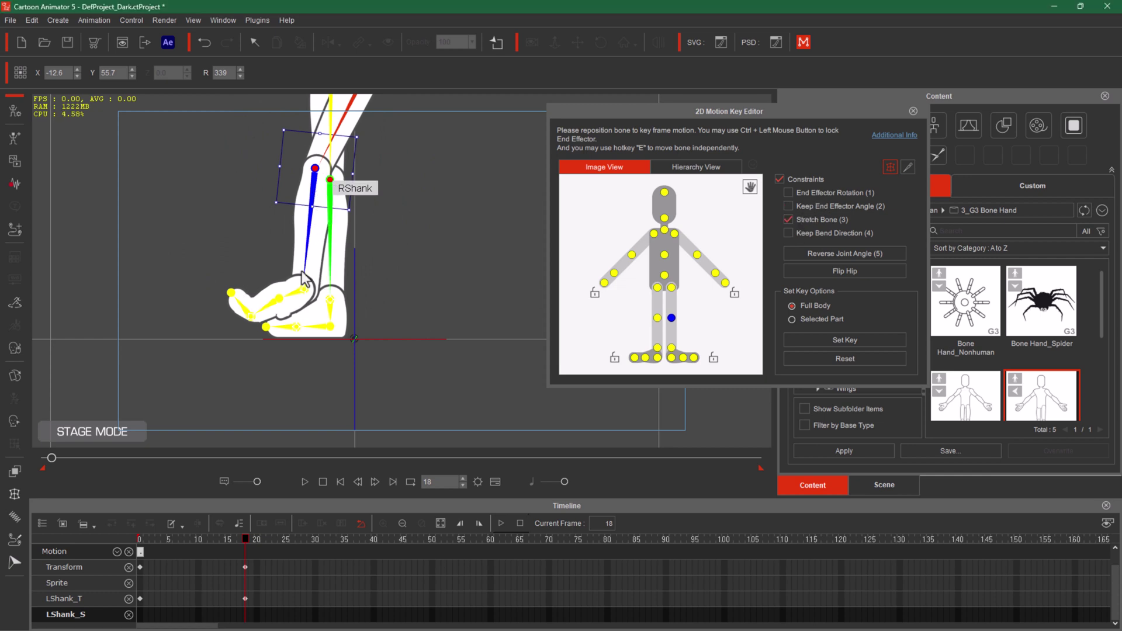
pyautogui.moveTo(336, 165); pyautogui.dragTo(362, 219)
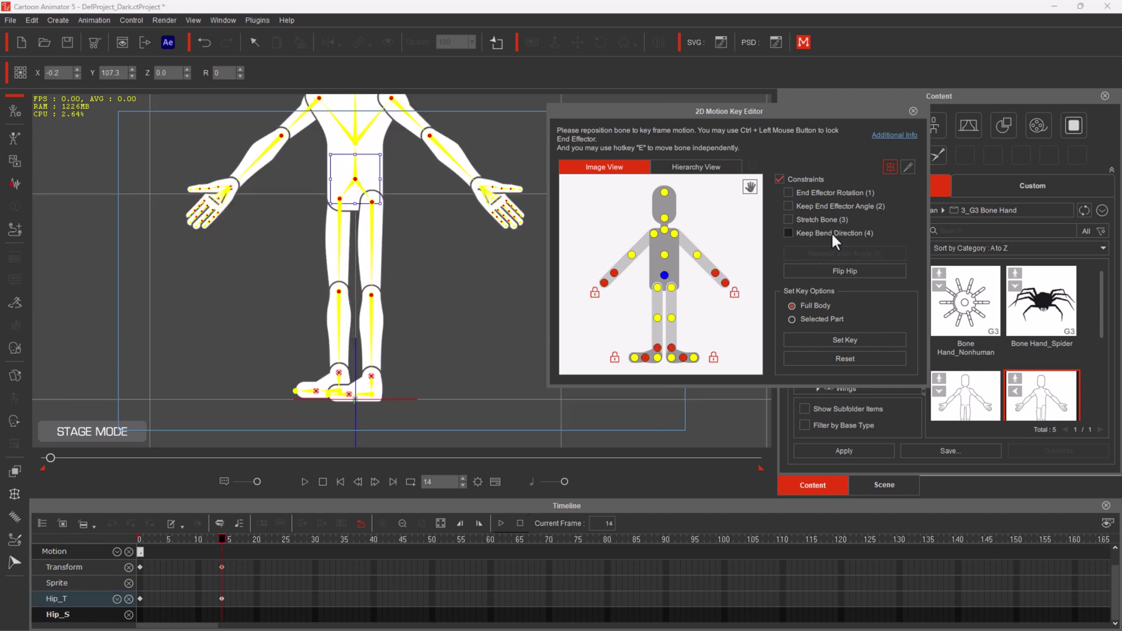
# Step: At frame 14, lower the hip to about X -9.5, Y 43.6 into a kneeling pose, with Keep Bend Direction turned on
pyautogui.click(831, 231)
pyautogui.moveTo(363, 180); pyautogui.dragTo(346, 312)
pyautogui.click(788, 233)
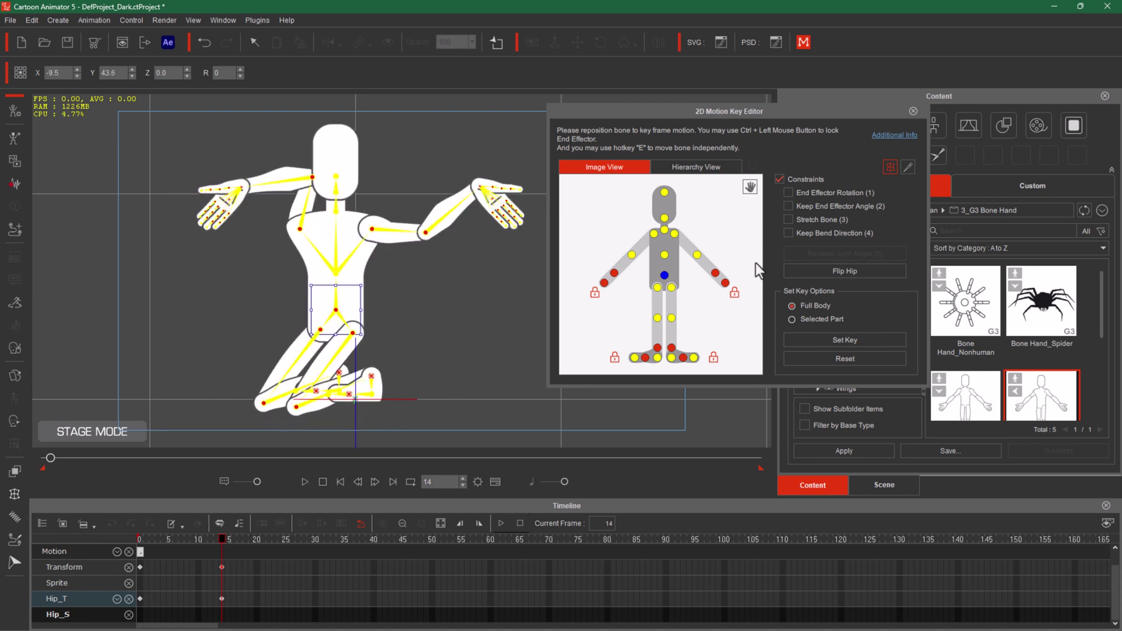
pyautogui.click(804, 236)
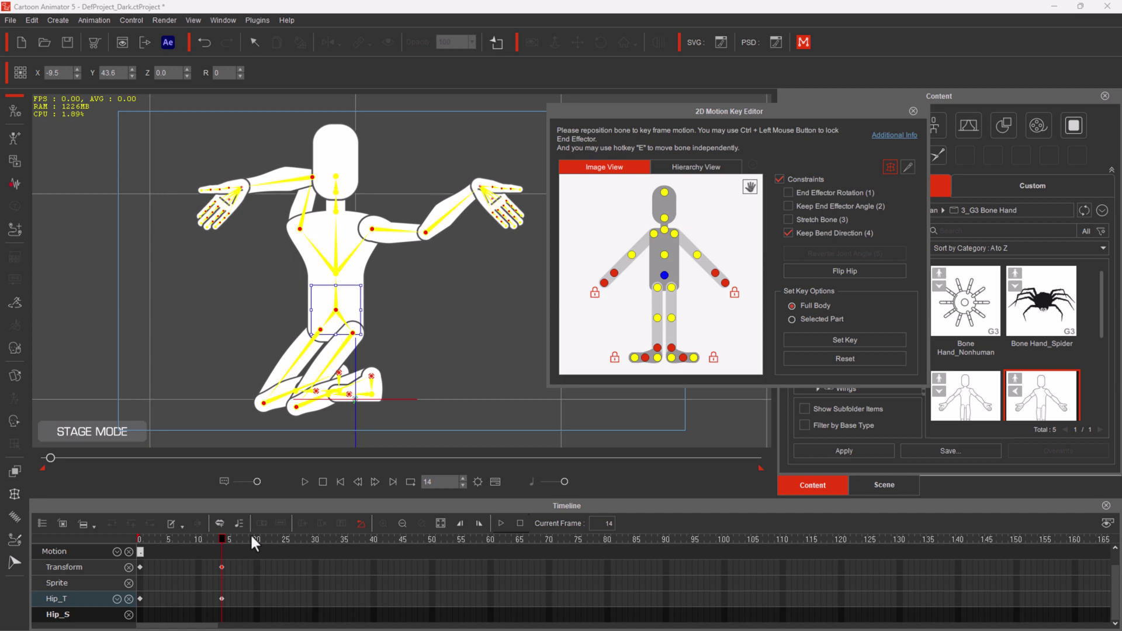
# Step: Scrub the timeline to frame 38 and back across the hip keys, and play the kneeling motion to check the bend direction
pyautogui.moveTo(220, 535); pyautogui.dragTo(362, 547)
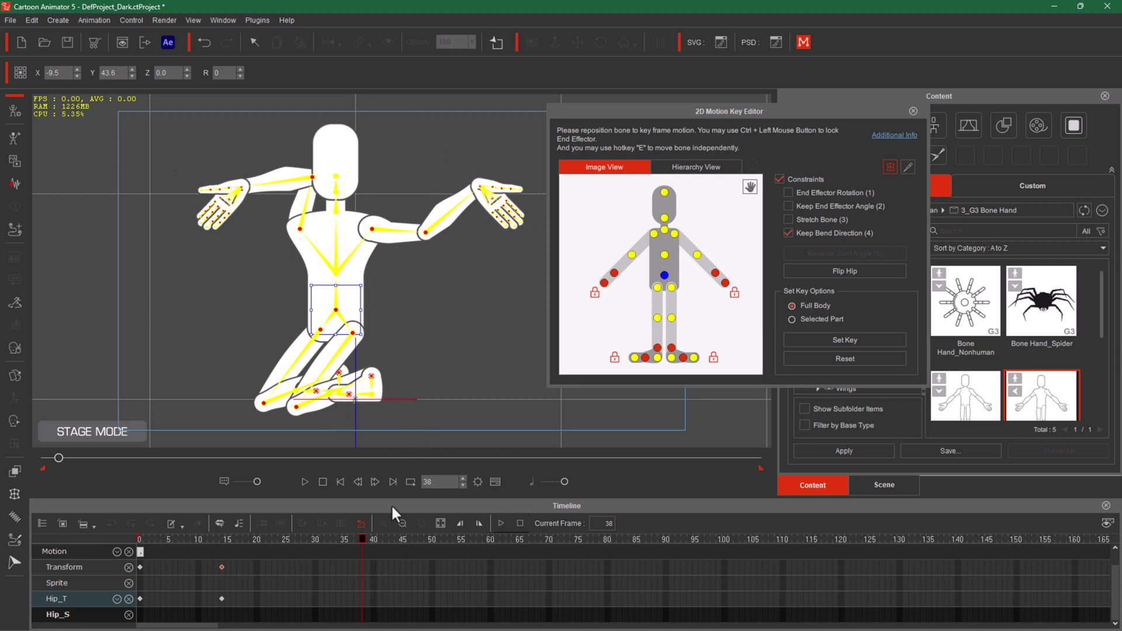
pyautogui.moveTo(359, 540); pyautogui.dragTo(208, 564)
pyautogui.press('space')
pyautogui.press('space')
pyautogui.press('space')
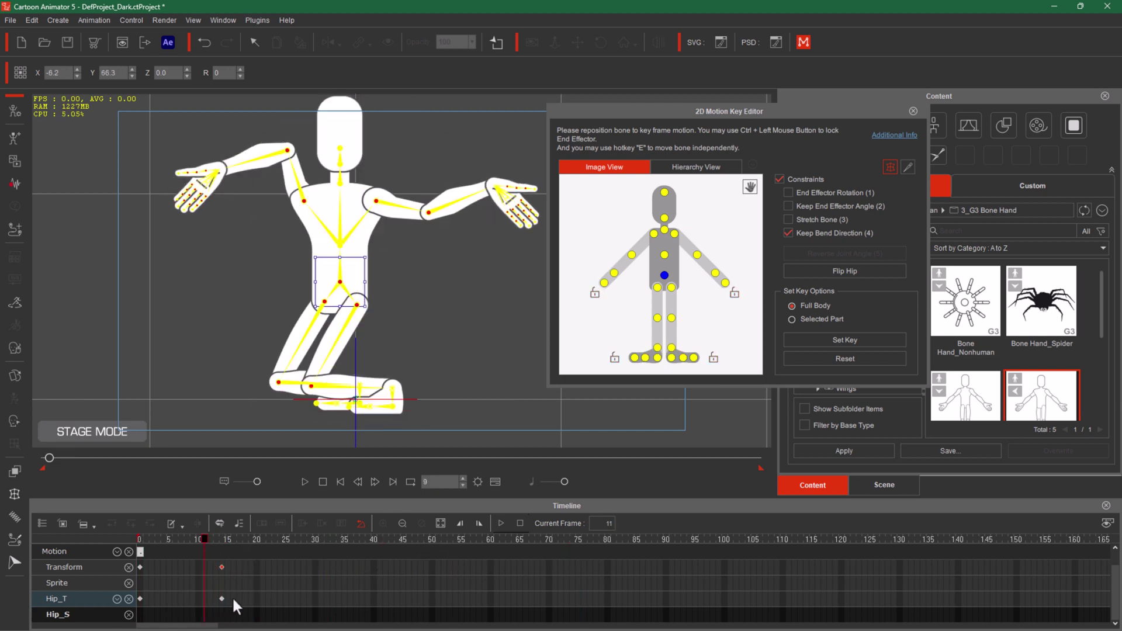